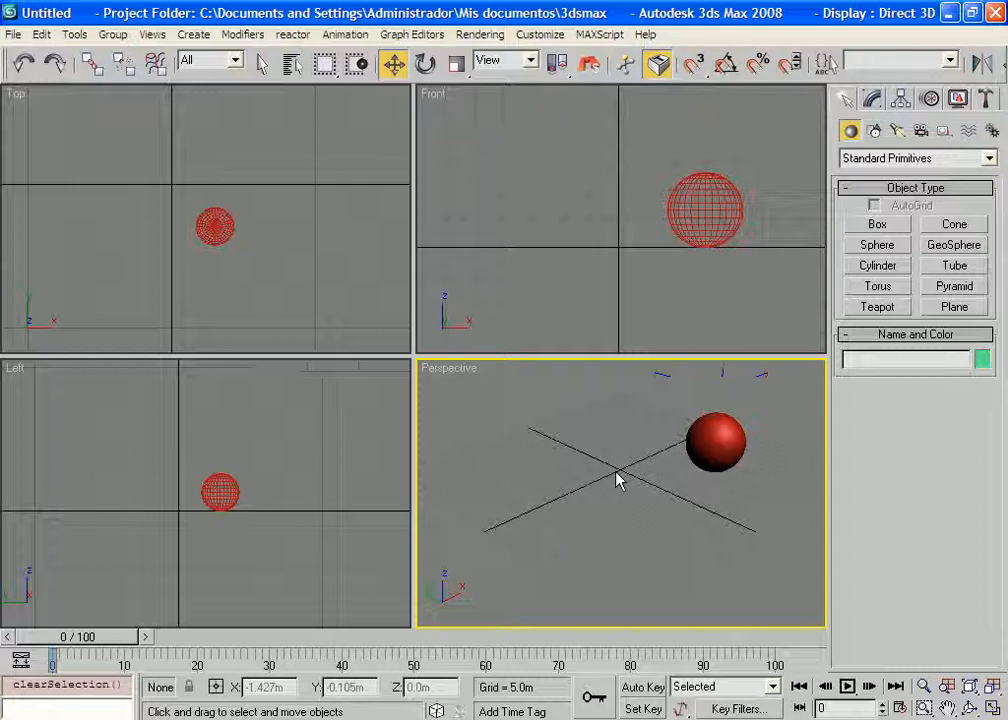
Hide the home grid in the Perspective viewport and show it again.
{"action": "mouse_move", "coordinate": [618, 478]}
{"action": "middle_mouse_down"}
{"action": "mouse_move", "coordinate": [621, 470]}
{"action": "mouse_move", "coordinate": [612, 484]}
{"action": "middle_mouse_up"}
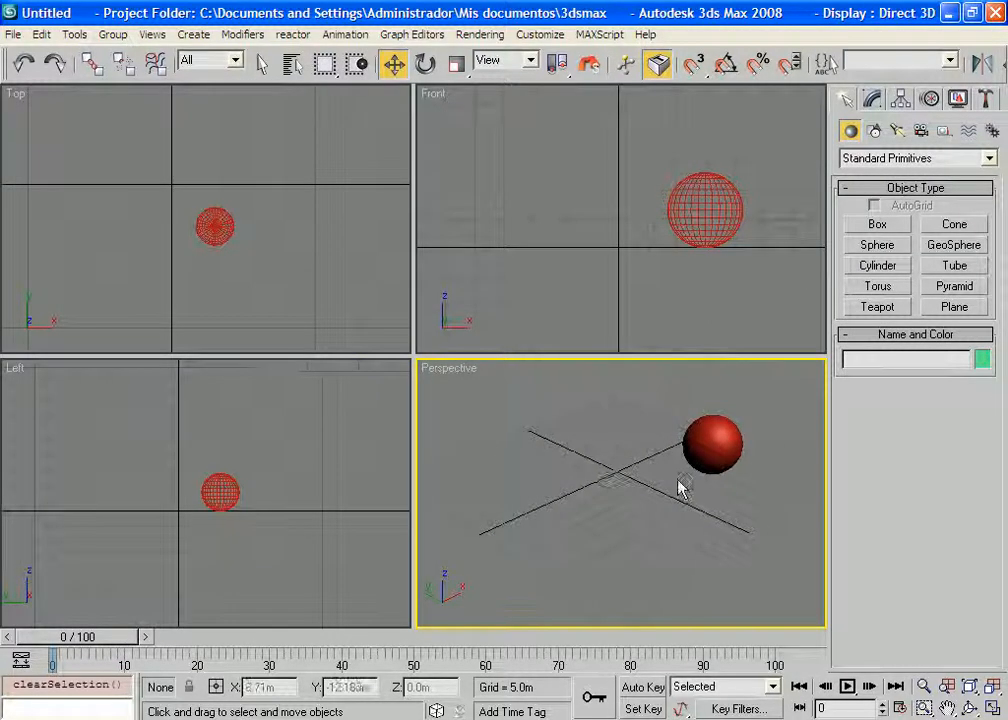
{"action": "middle_click_drag", "start_coordinate": [596, 533], "coordinate": [605, 512]}
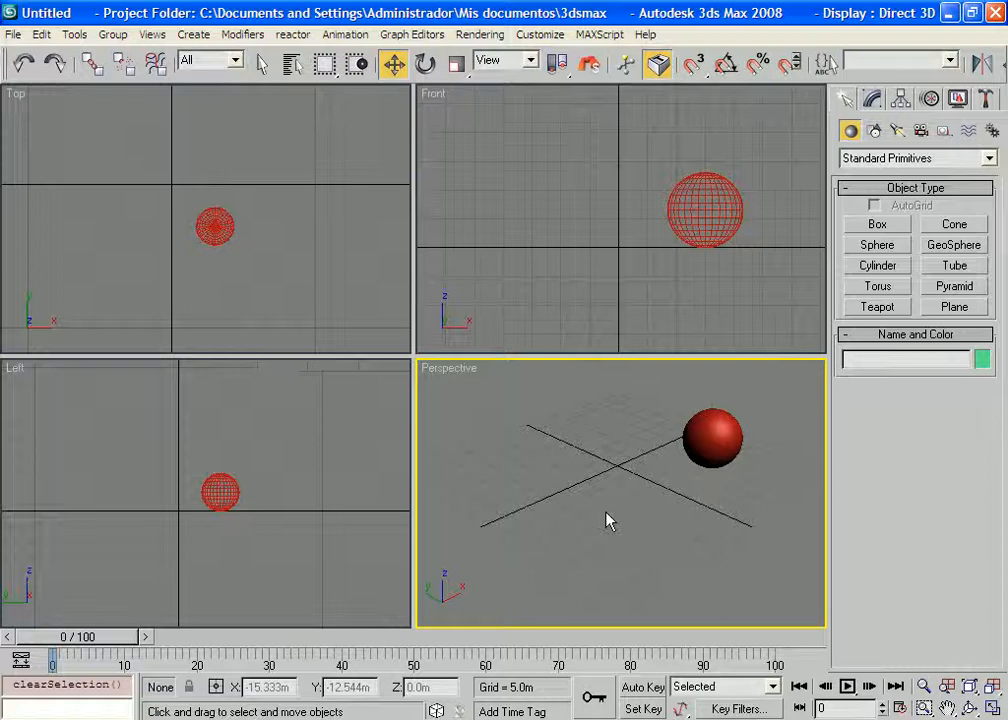
{"action": "key", "text": "g"}
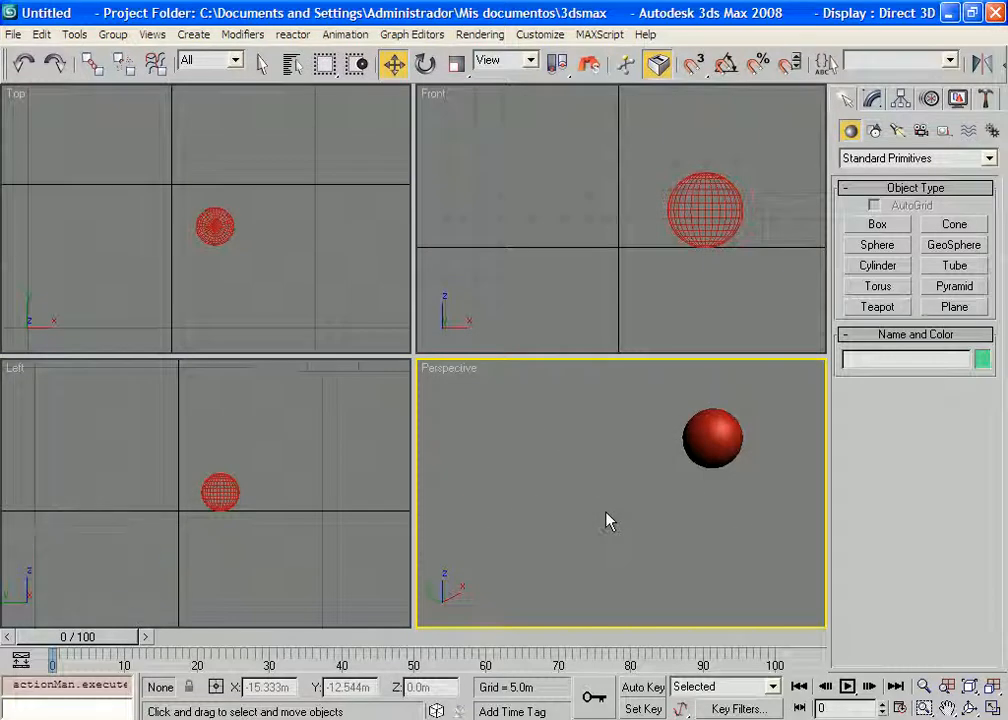
{"action": "key", "text": "g"}
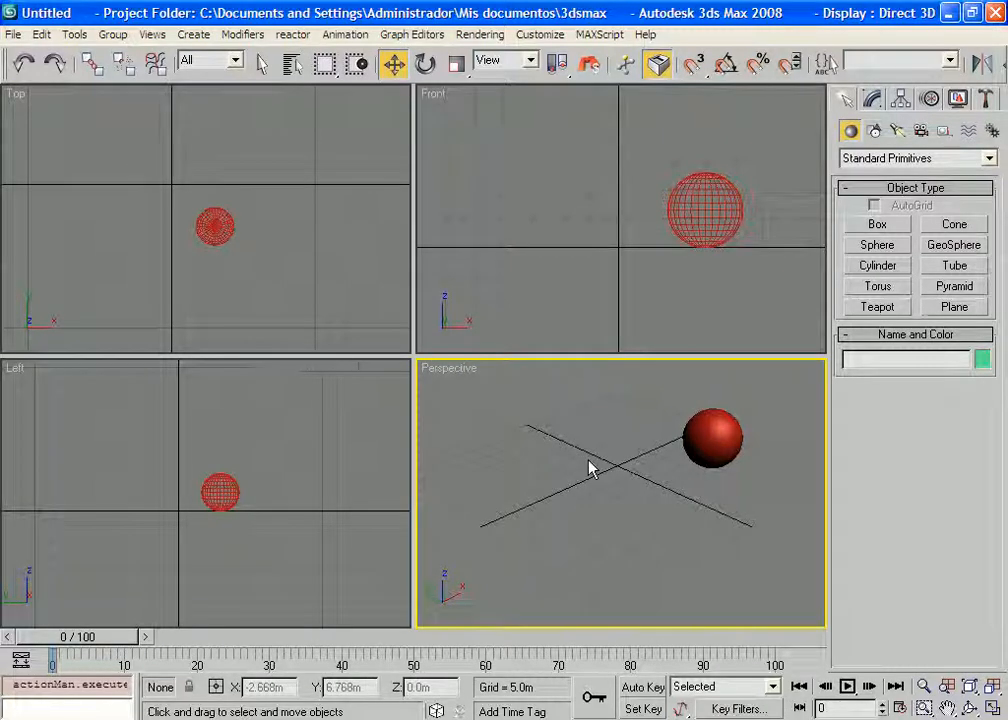
Activate the Top viewport, hide its home grid and show it again.
{"action": "left_click", "coordinate": [194, 124]}
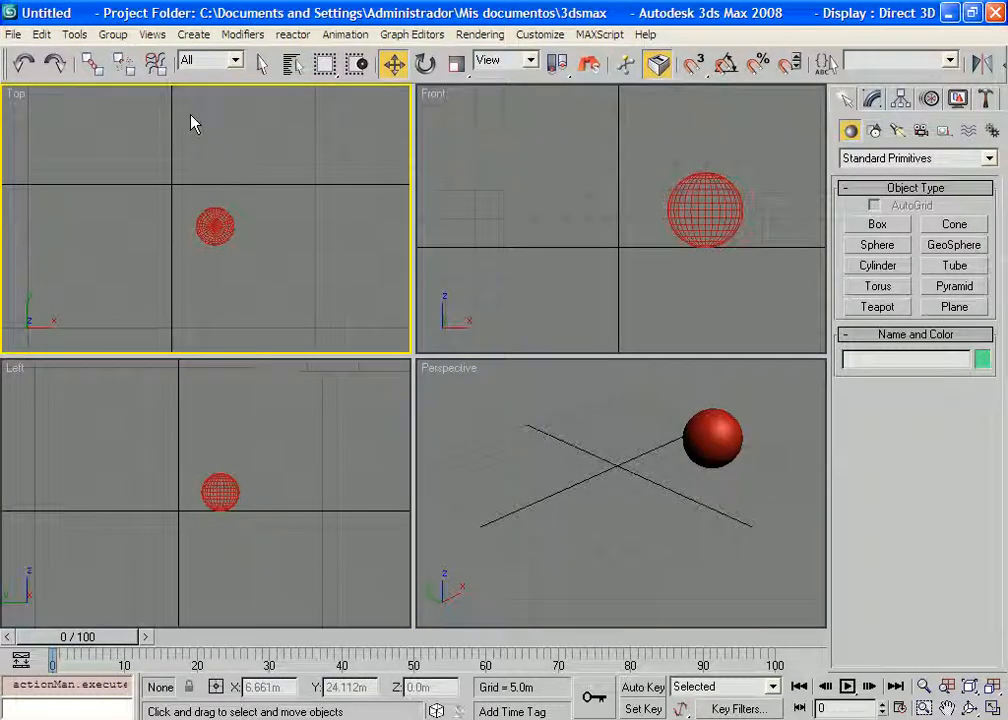
{"action": "key", "text": "g"}
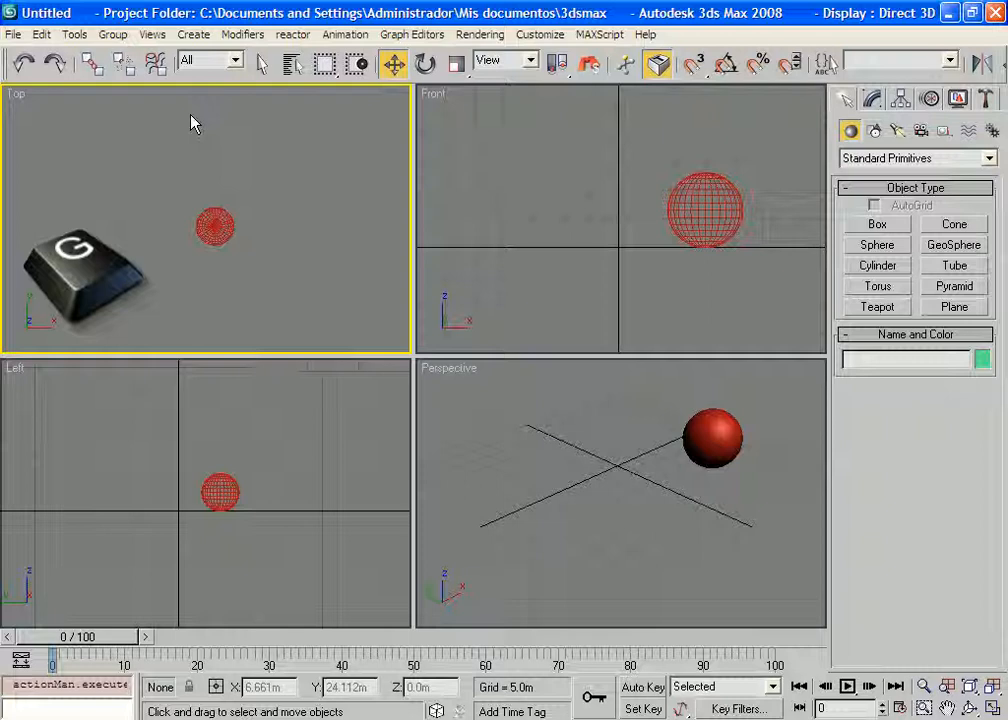
{"action": "key", "text": "g"}
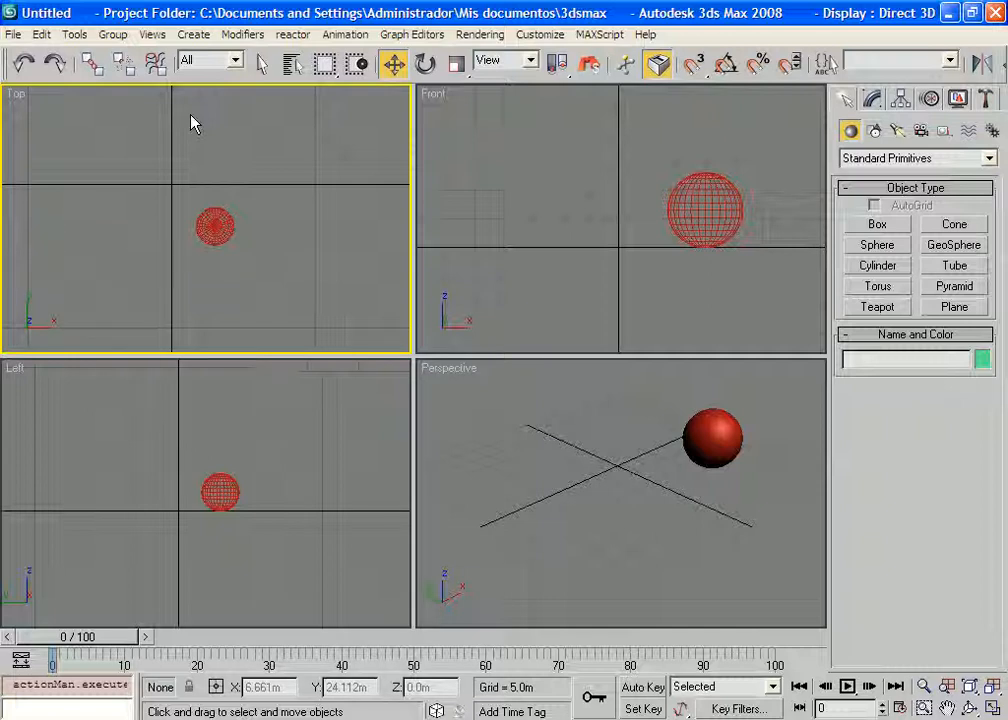
Select the red sphere in the Top viewport and check its Z coordinate.
{"action": "left_click", "coordinate": [203, 231]}
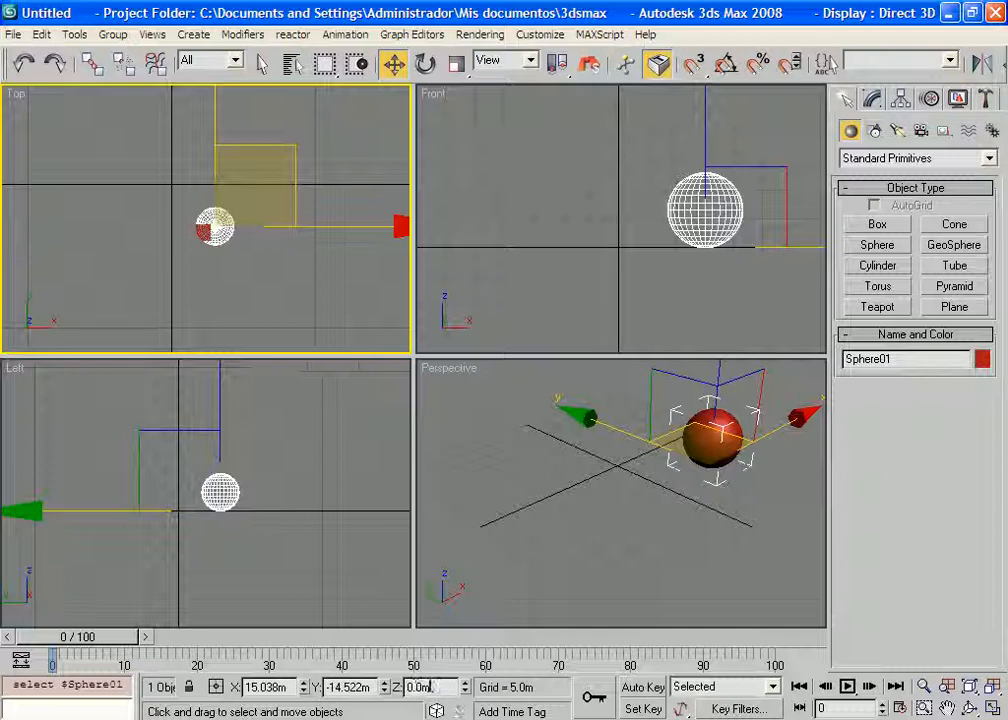
{"action": "left_click_drag", "start_coordinate": [430, 687], "coordinate": [383, 687]}
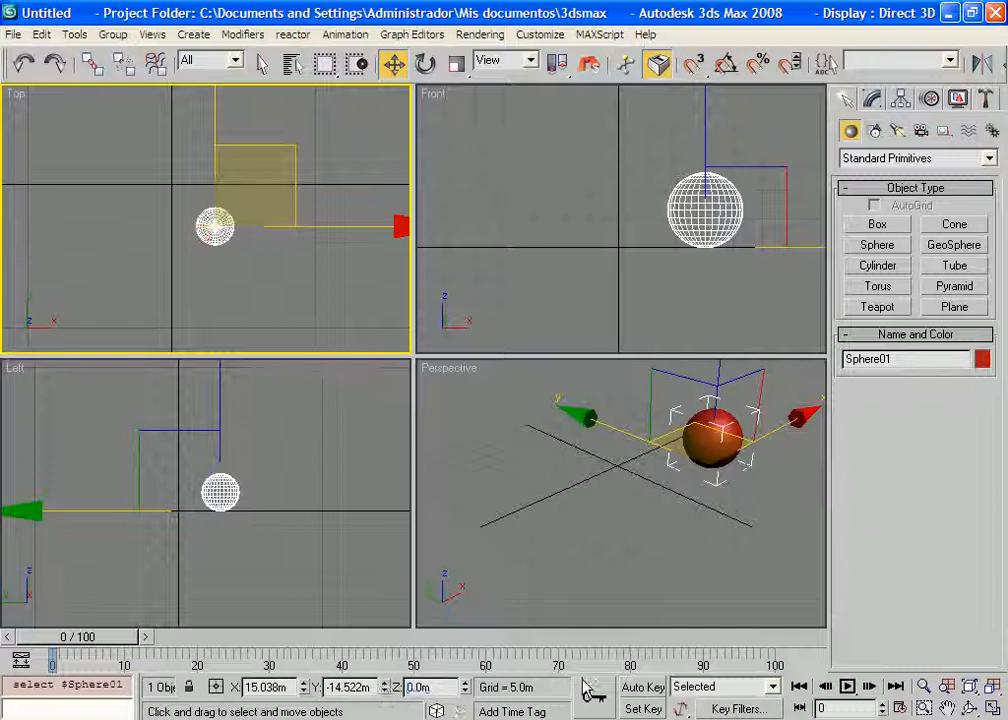
Hide the Top viewport's grid, clear the sphere selection and turn the grid back on.
{"action": "key", "text": "g"}
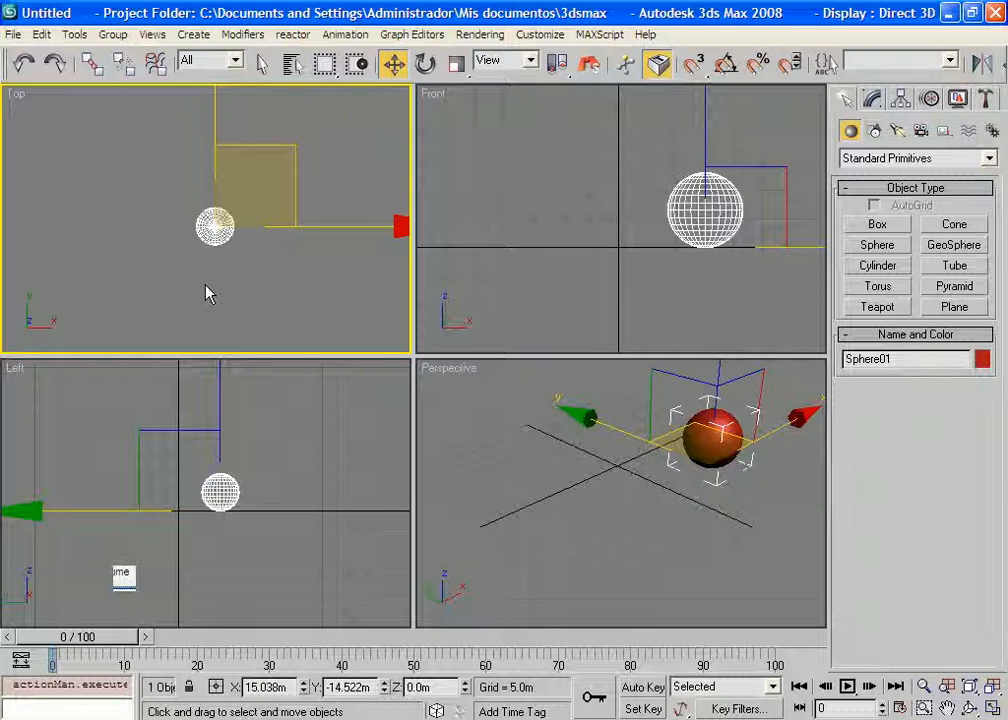
{"action": "middle_click_drag", "start_coordinate": [245, 308], "coordinate": [256, 299]}
{"action": "middle_click_drag", "start_coordinate": [301, 459], "coordinate": [291, 469]}
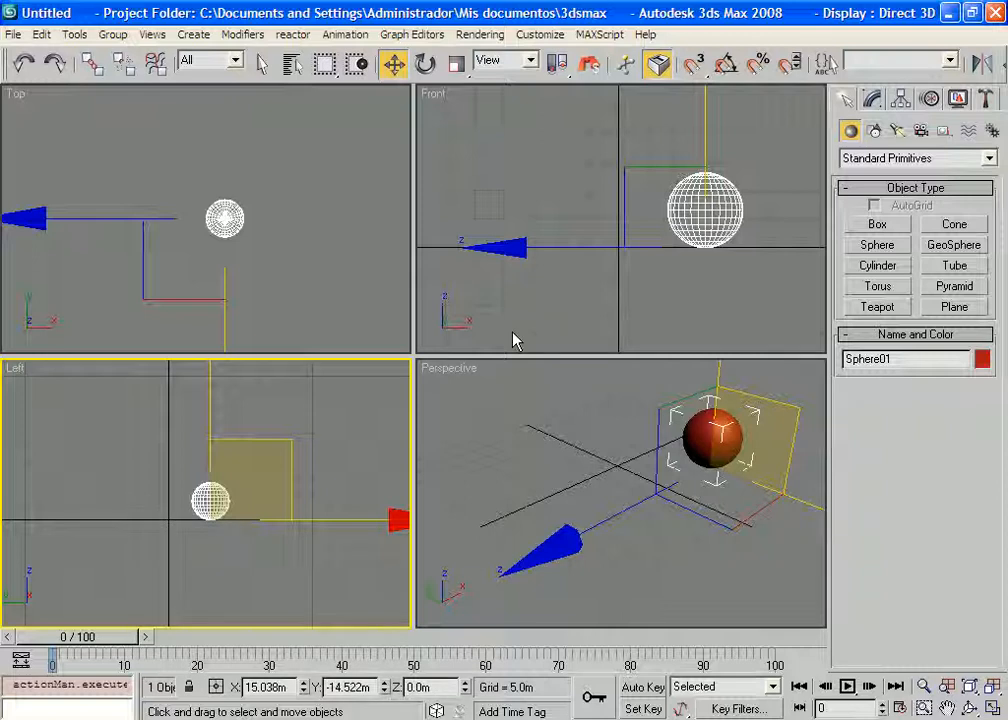
{"action": "left_click", "coordinate": [310, 278]}
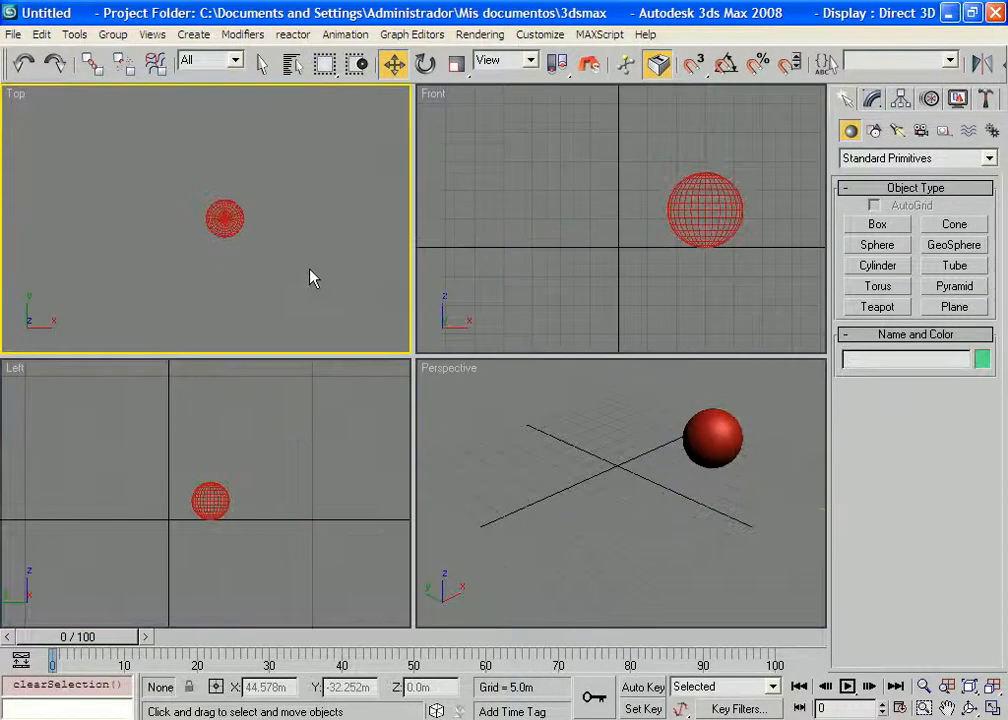
{"action": "key", "text": "g"}
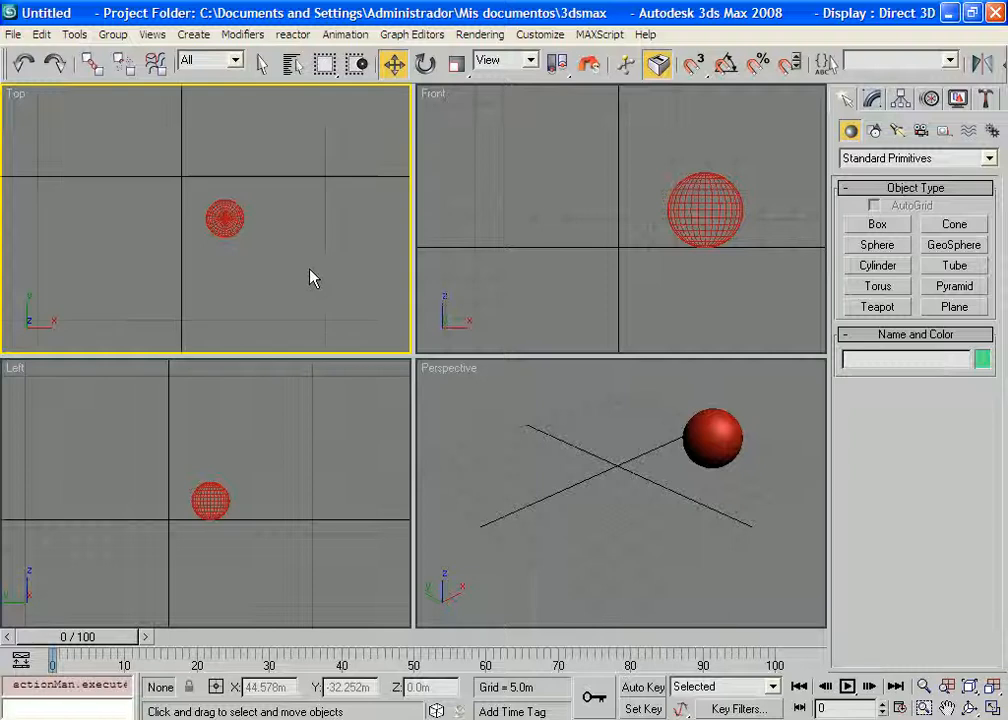
Examine the grid around the sphere in the Perspective and Front viewports, comparing the Front grid's line density at different magnifications.
{"action": "middle_click_drag", "start_coordinate": [560, 473], "coordinate": [558, 476]}
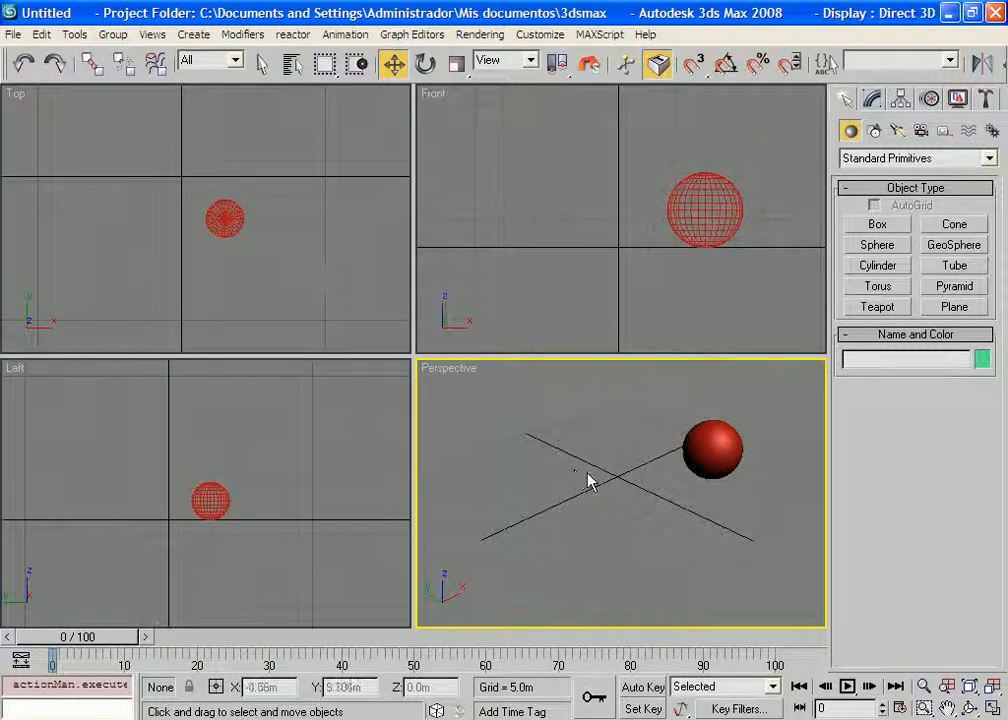
{"action": "middle_click_drag", "start_coordinate": [587, 477], "coordinate": [594, 464]}
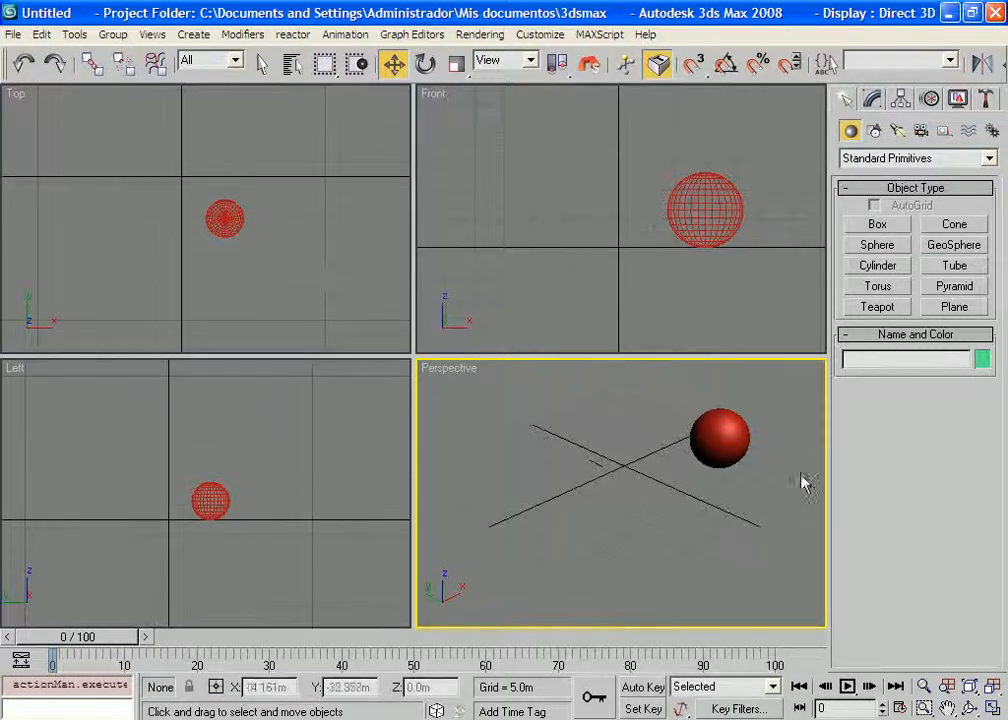
{"action": "middle_click_drag", "start_coordinate": [643, 533], "coordinate": [635, 531]}
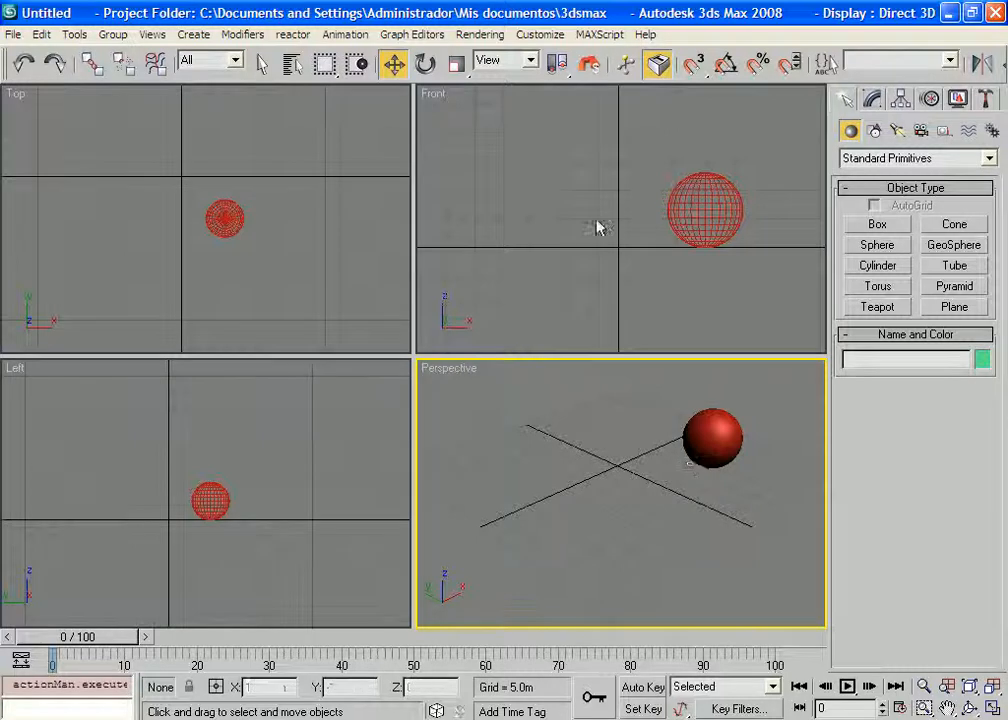
{"action": "middle_click_drag", "start_coordinate": [639, 216], "coordinate": [624, 195]}
{"action": "scroll", "coordinate": [603, 263], "scroll_direction": "down", "scroll_amount": 5}
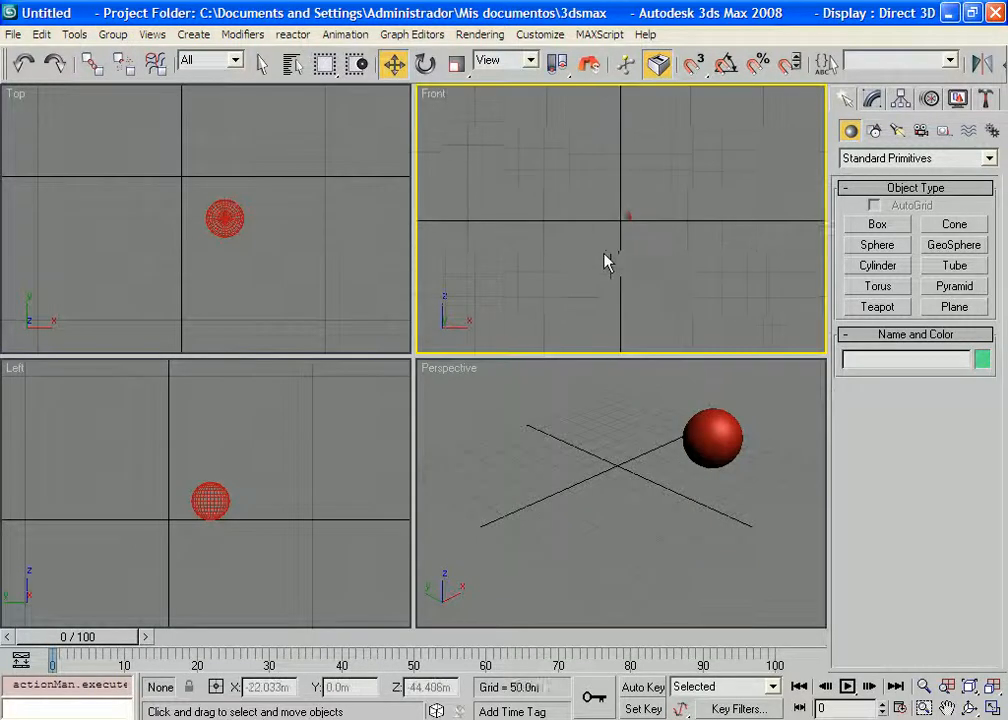
{"action": "scroll", "coordinate": [603, 263], "scroll_direction": "up", "scroll_amount": 9}
{"action": "scroll", "coordinate": [603, 263], "scroll_direction": "up", "scroll_amount": 3}
{"action": "scroll", "coordinate": [603, 263], "scroll_direction": "down", "scroll_amount": 6}
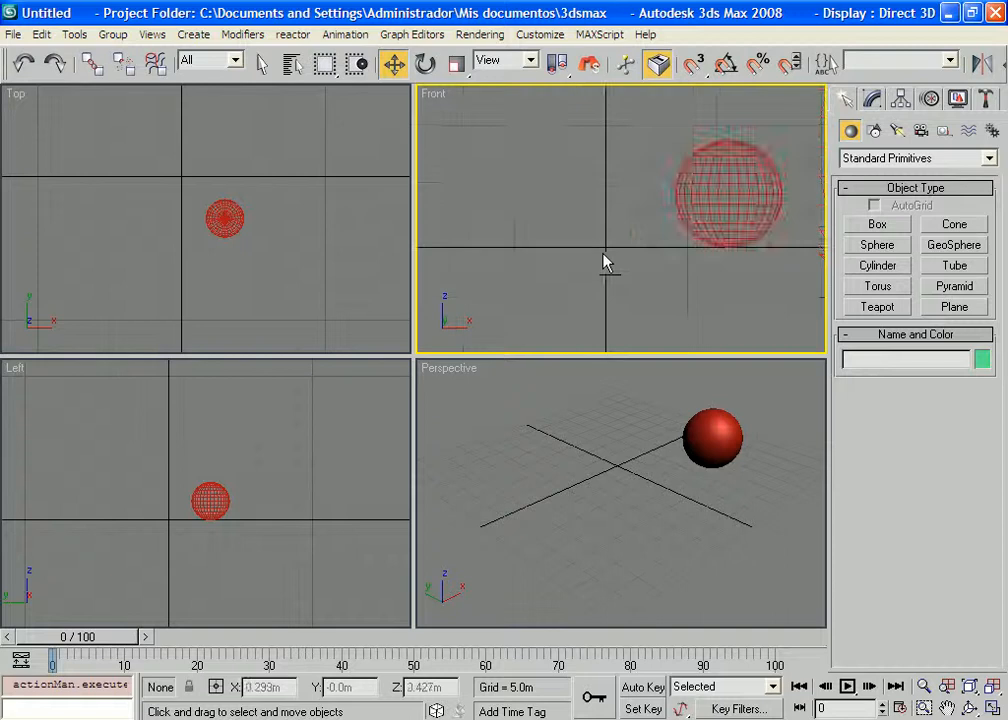
{"action": "scroll", "coordinate": [603, 263], "scroll_direction": "up", "scroll_amount": 2}
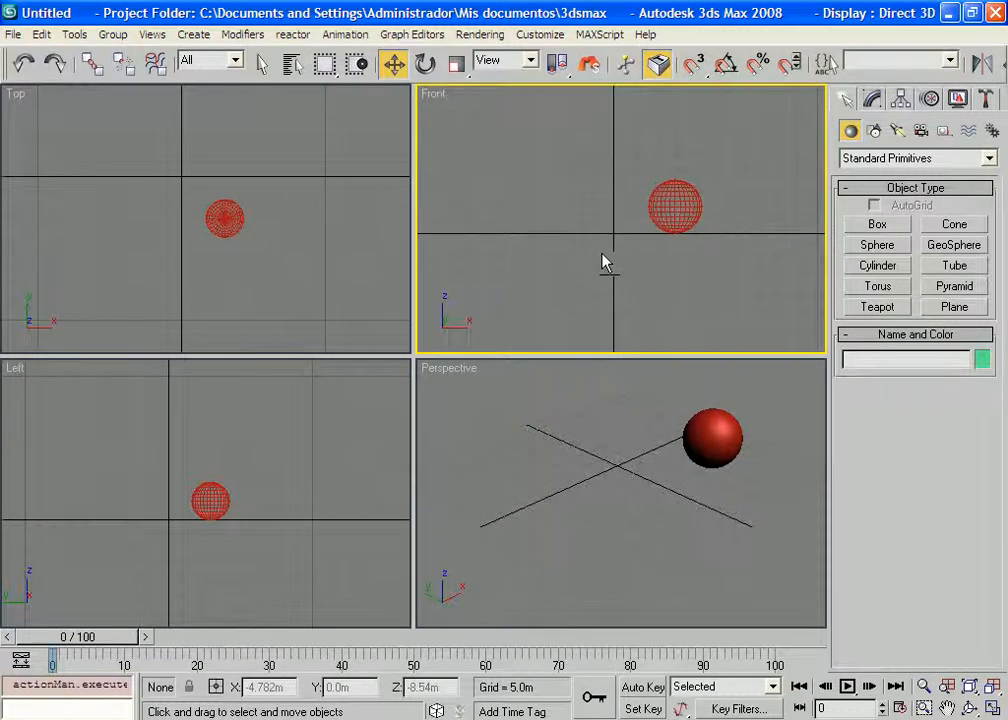
{"action": "scroll", "coordinate": [603, 263], "scroll_direction": "down", "scroll_amount": 2}
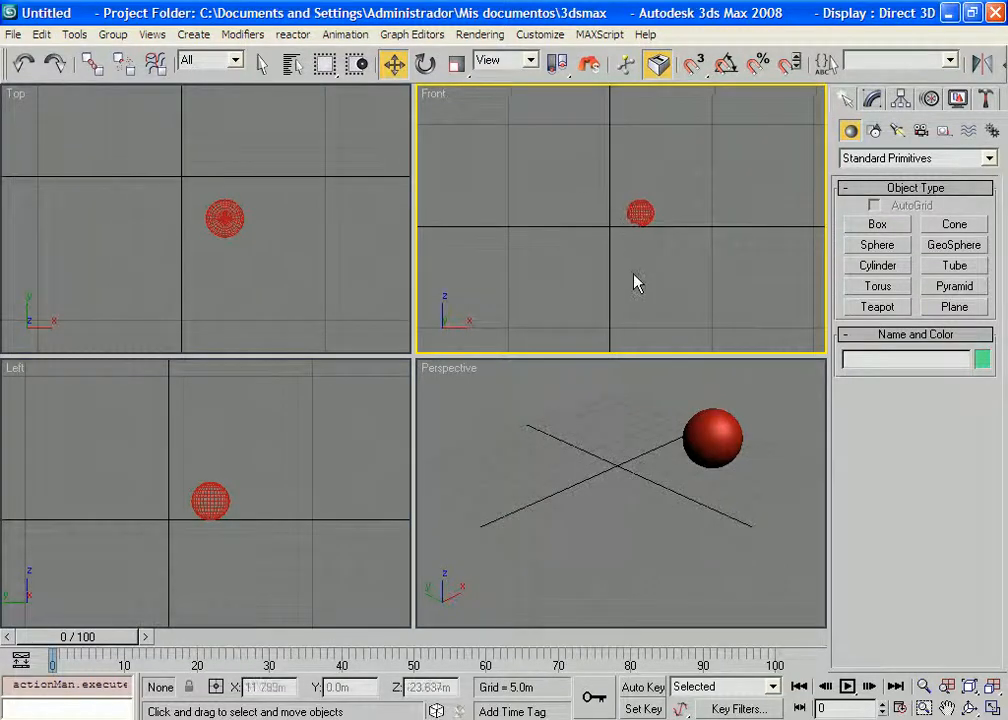
{"action": "scroll", "coordinate": [633, 281], "scroll_direction": "up", "scroll_amount": 2}
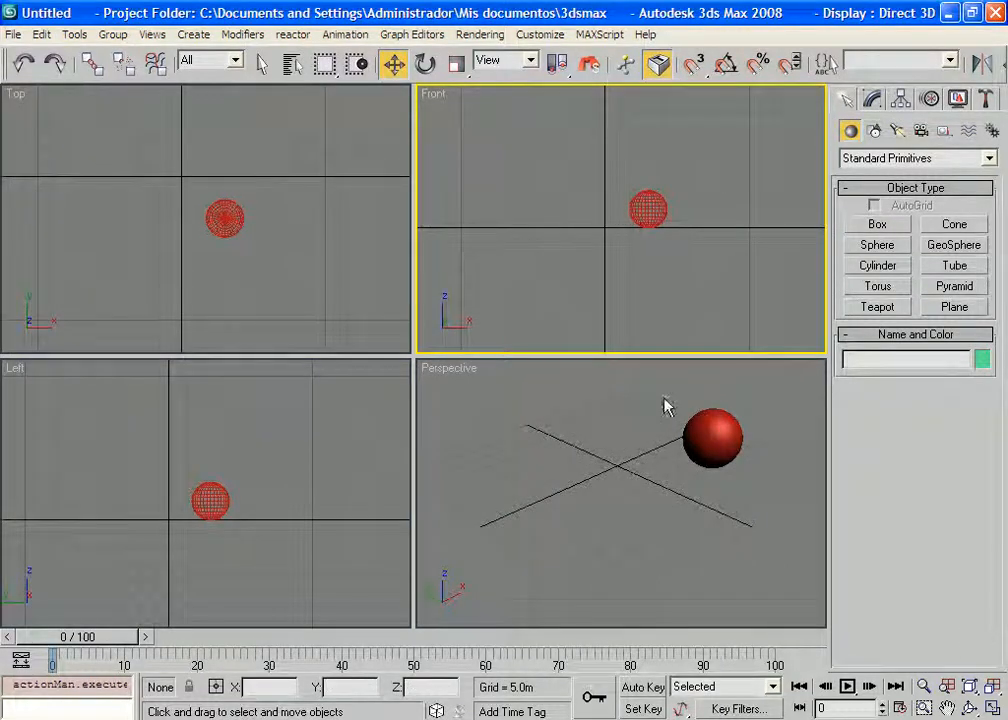
{"action": "middle_click_drag", "start_coordinate": [605, 225], "coordinate": [620, 276]}
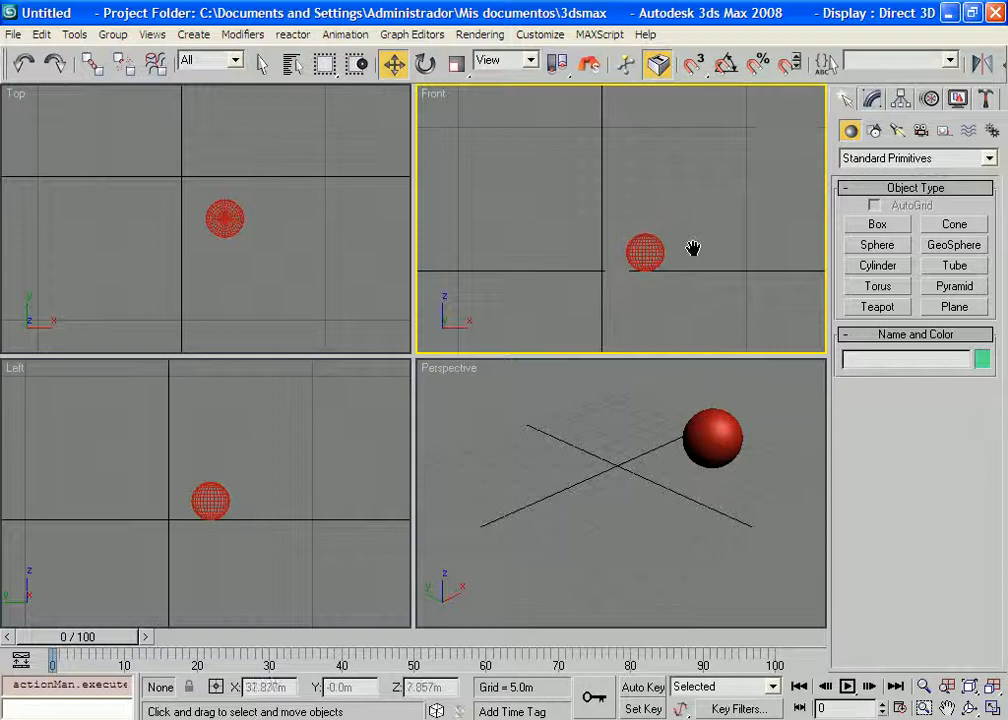
{"action": "middle_click_drag", "start_coordinate": [695, 250], "coordinate": [701, 243]}
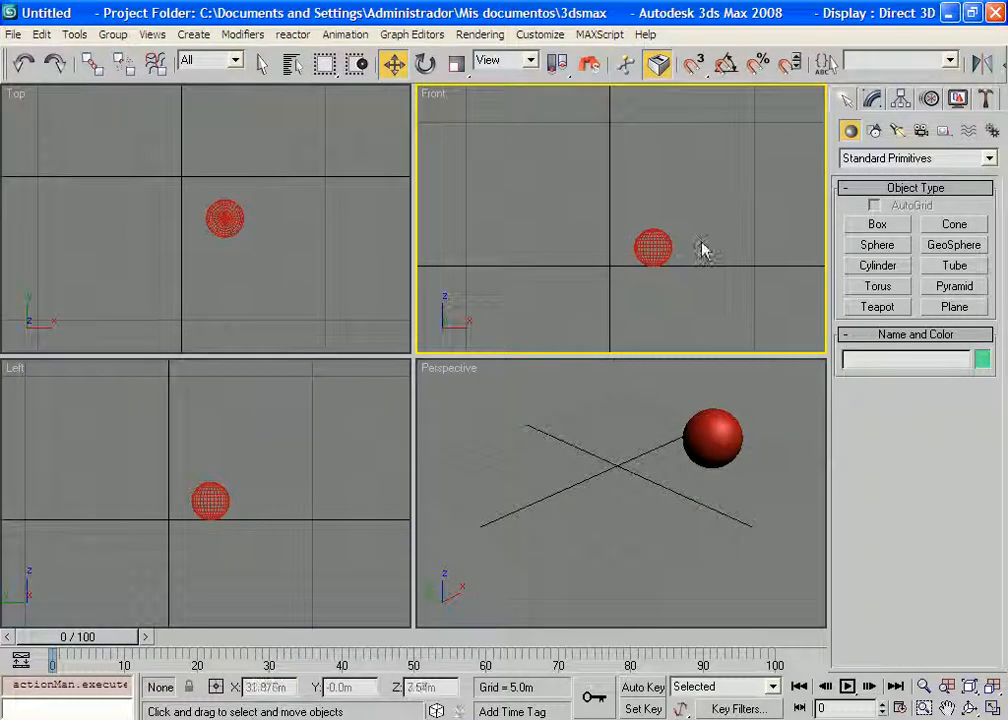
{"action": "scroll", "coordinate": [665, 233], "scroll_direction": "up", "scroll_amount": 5}
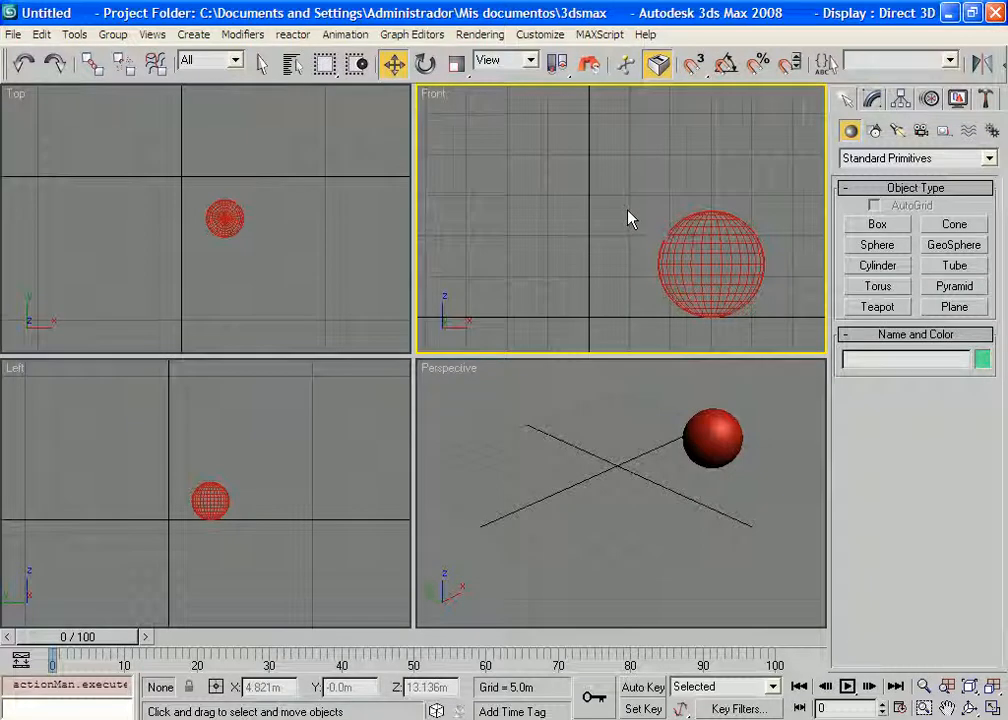
{"action": "middle_click_drag", "start_coordinate": [641, 247], "coordinate": [637, 232]}
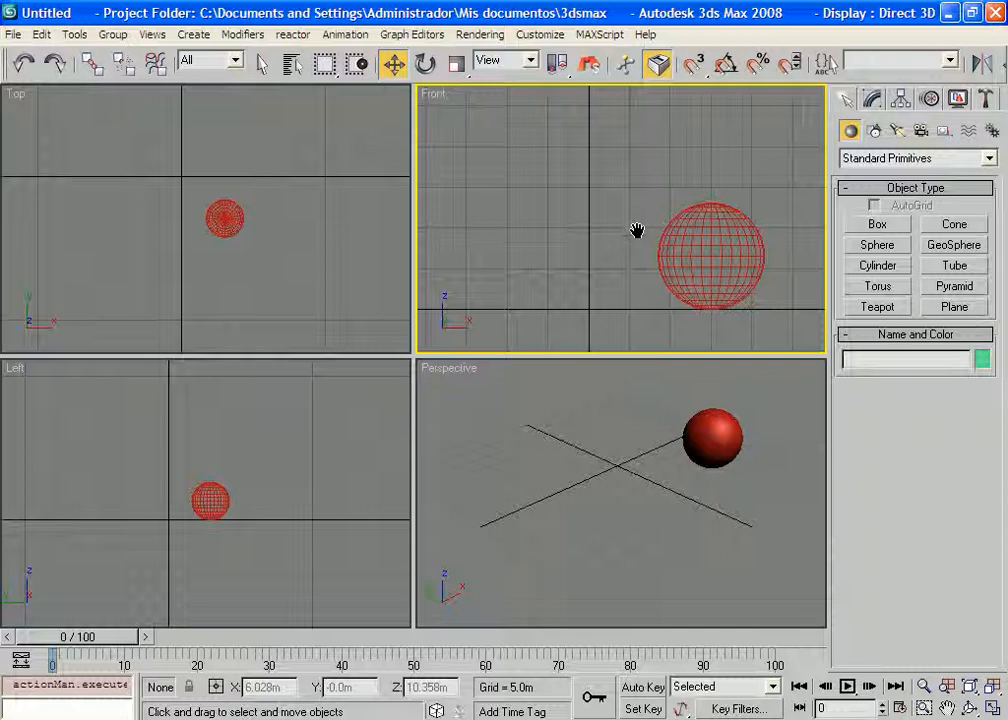
Open the Home Grid options of the Grid and Snap Settings and move the dialog away from the Front viewport.
{"action": "left_click", "coordinate": [535, 34]}
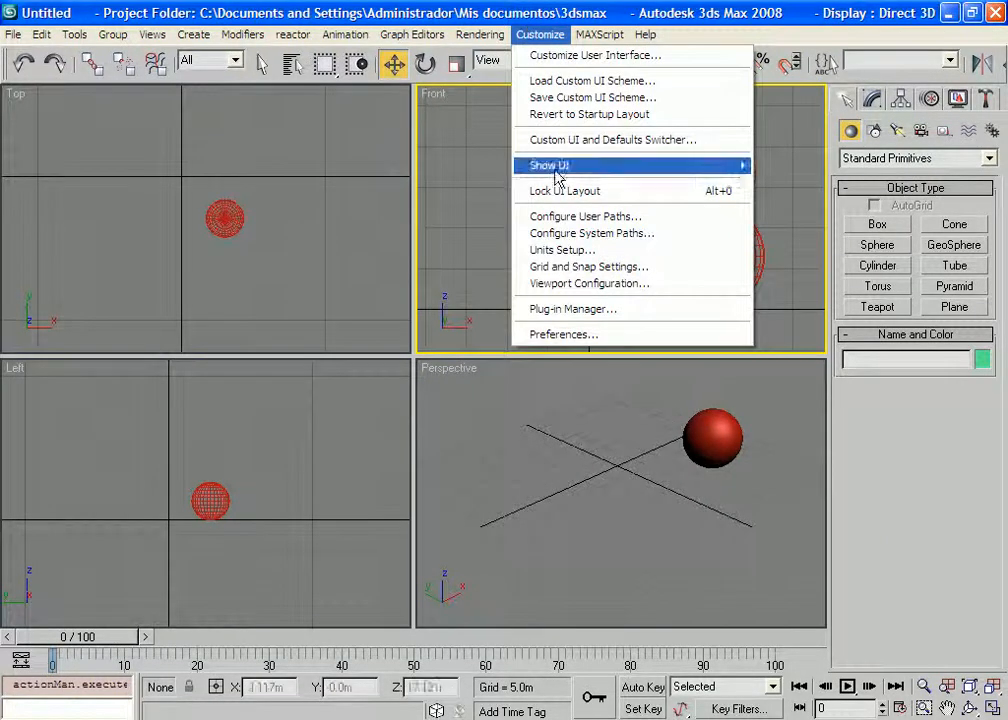
{"action": "left_click", "coordinate": [577, 268]}
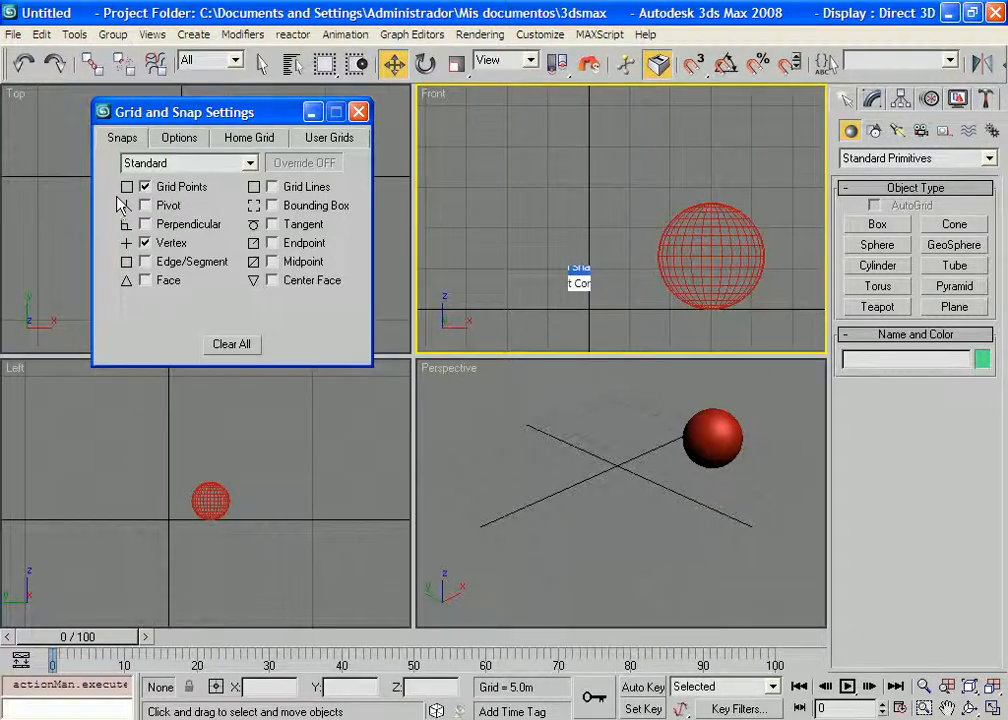
{"action": "left_click", "coordinate": [245, 140]}
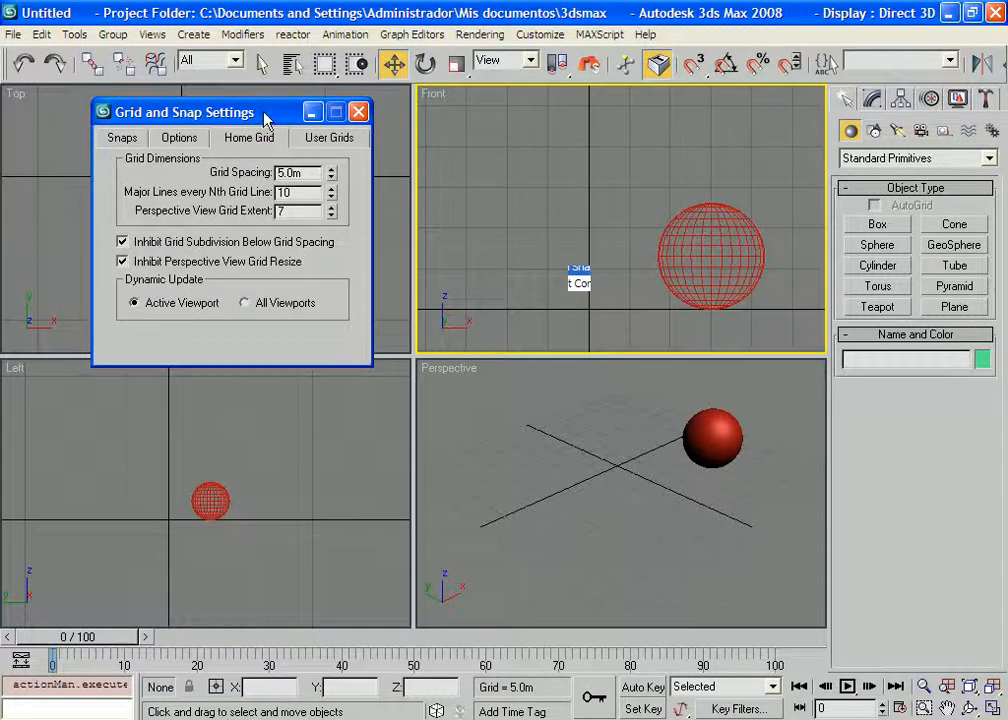
{"action": "left_click_drag", "start_coordinate": [272, 114], "coordinate": [201, 133]}
Set the home grid spacing to 10 m.
{"action": "scroll", "coordinate": [700, 245], "scroll_direction": "down", "scroll_amount": 4}
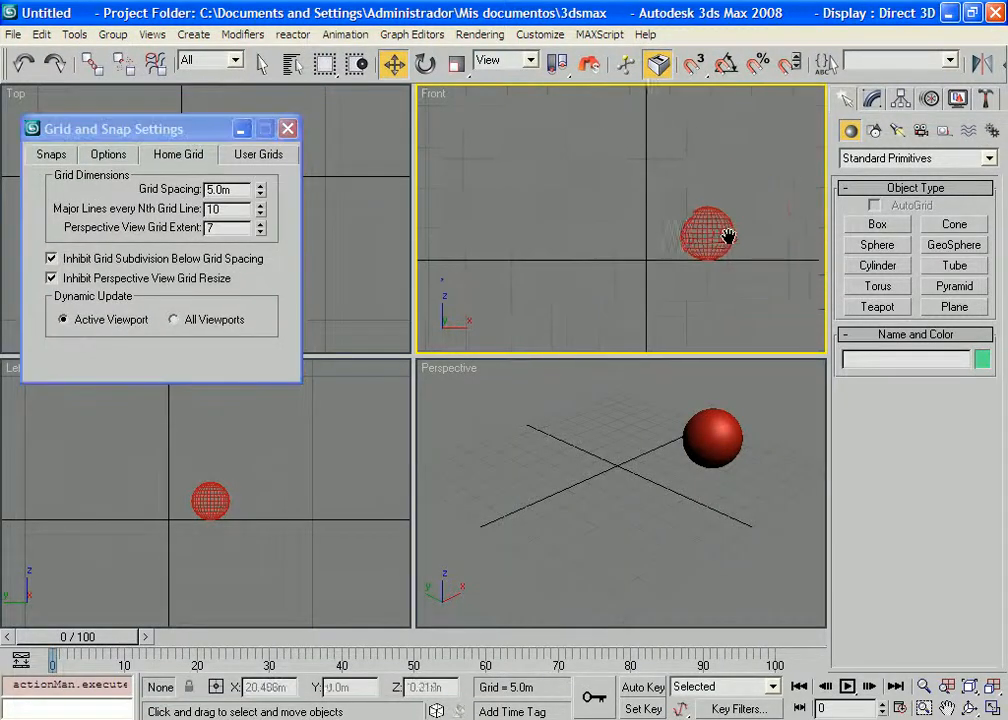
{"action": "scroll", "coordinate": [705, 250], "scroll_direction": "up", "scroll_amount": 2}
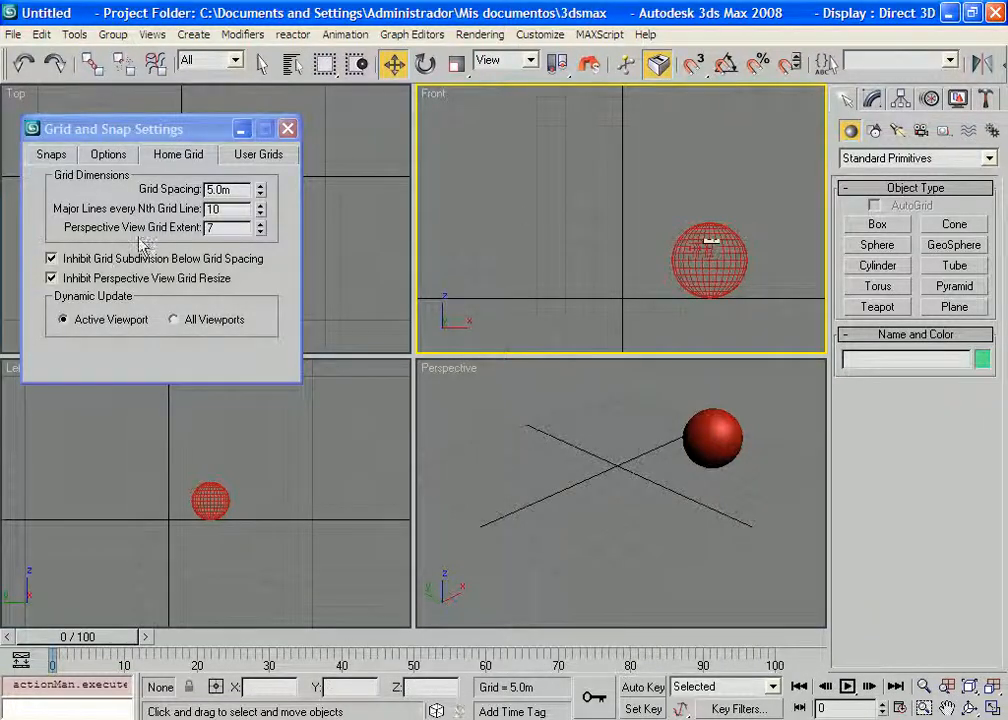
{"action": "scroll", "coordinate": [610, 275], "scroll_direction": "up", "scroll_amount": 2}
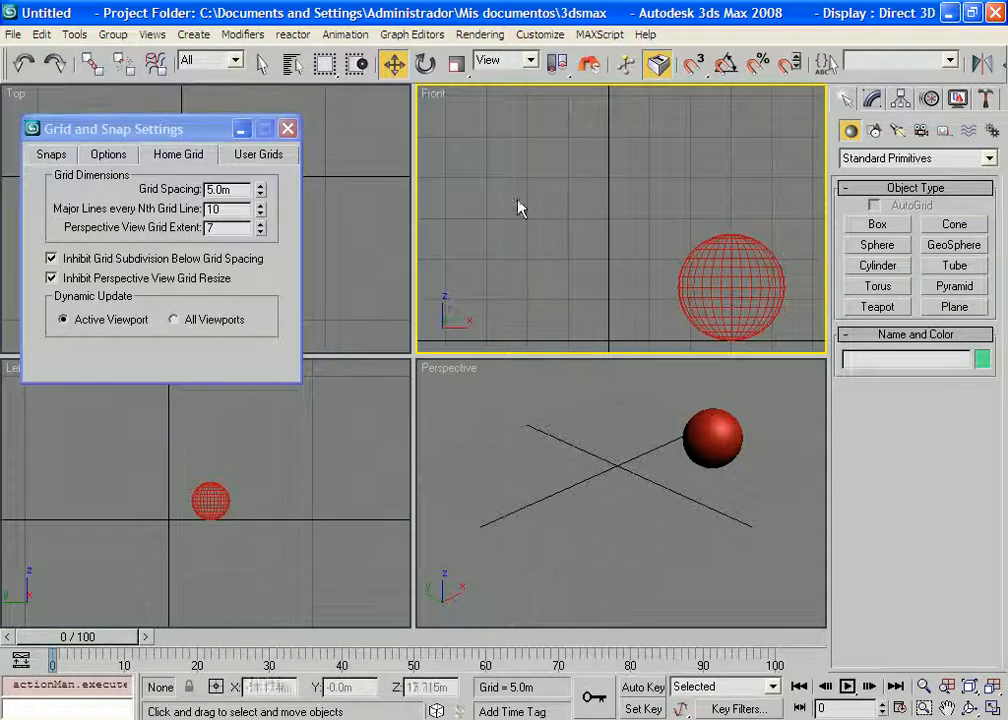
{"action": "left_click_drag", "start_coordinate": [237, 189], "coordinate": [194, 188]}
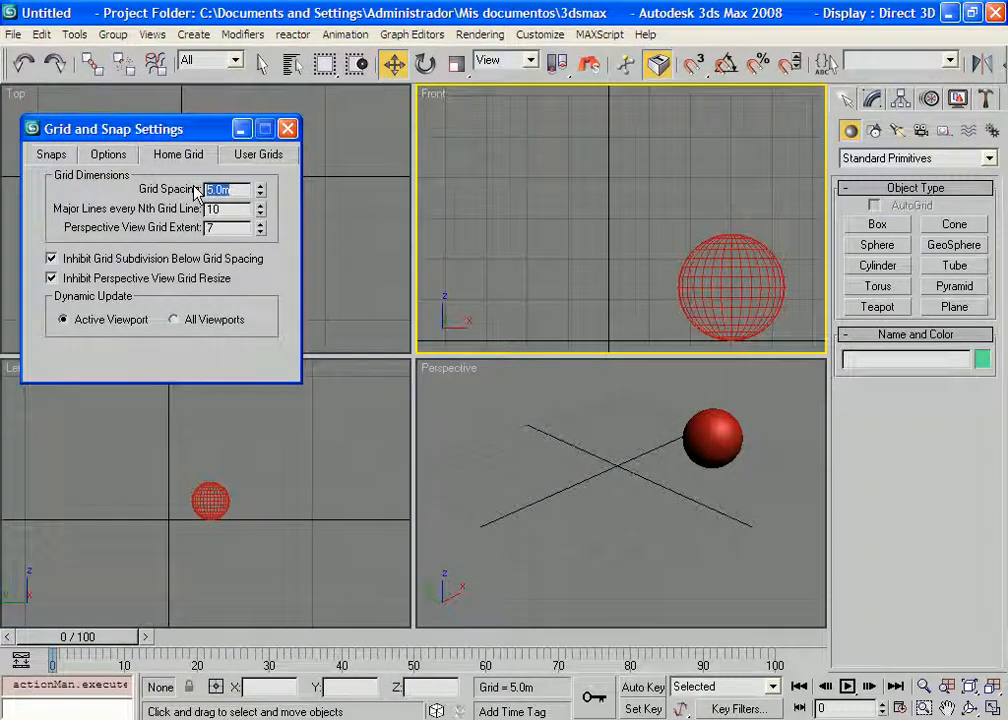
{"action": "type", "text": "10"}
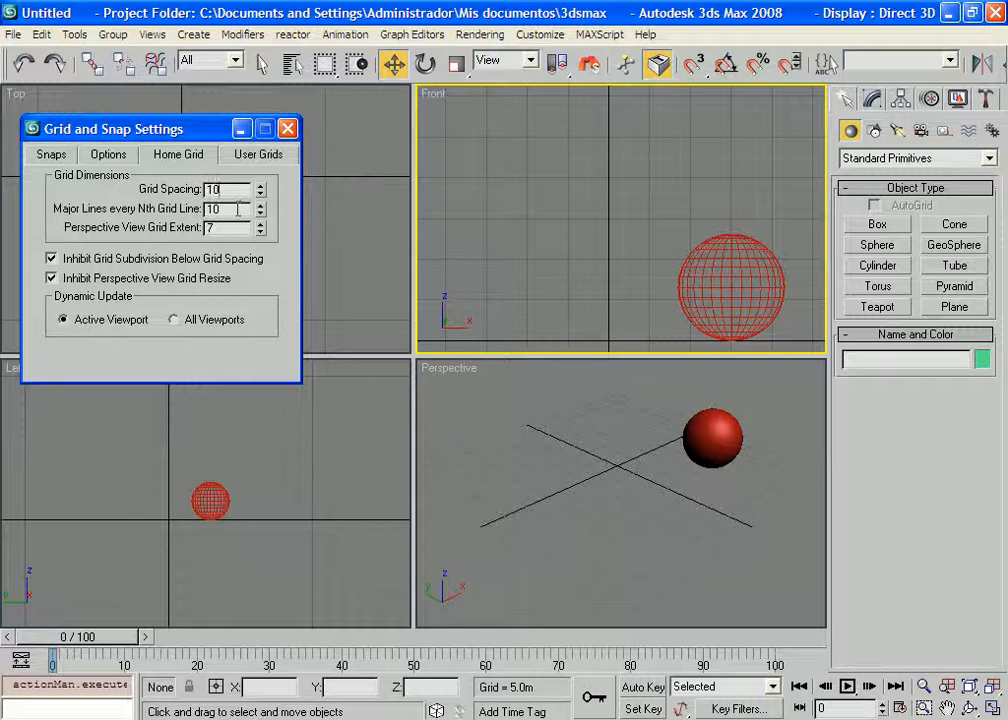
{"action": "left_click", "coordinate": [237, 208]}
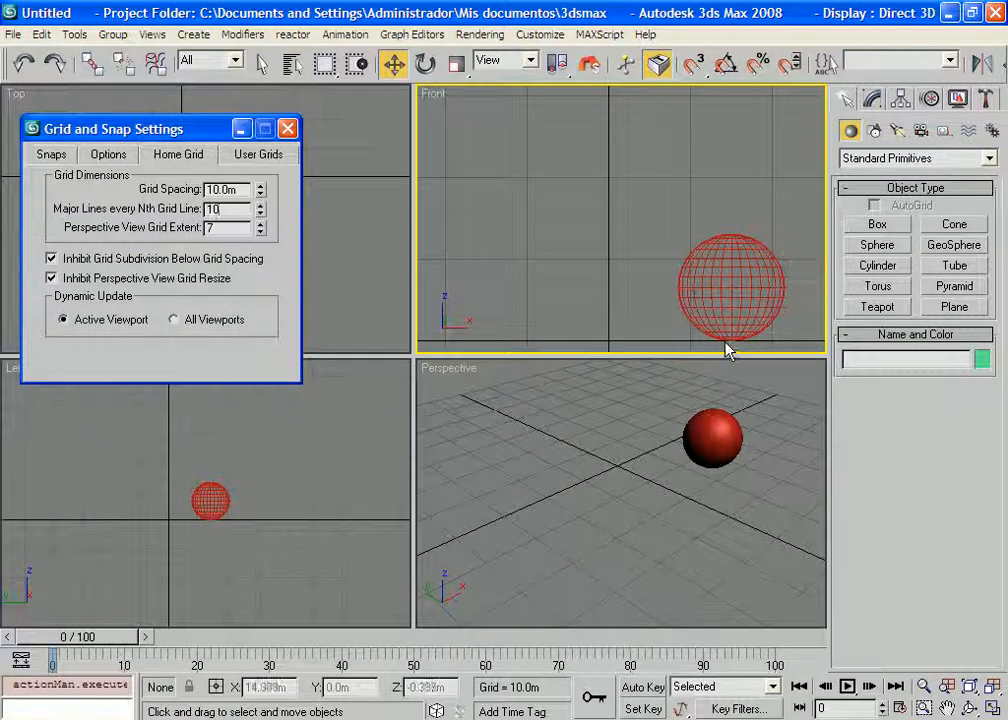
{"action": "left_click", "coordinate": [656, 268]}
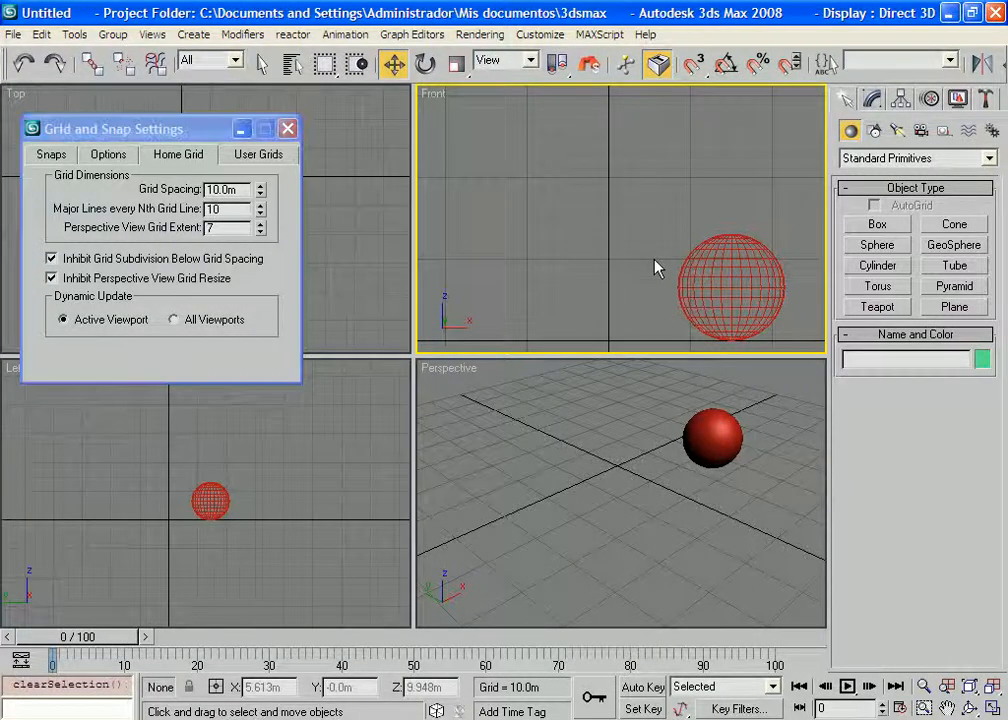
Select the sphere in the Front viewport and set its radius to 10 m.
{"action": "left_click", "coordinate": [690, 284]}
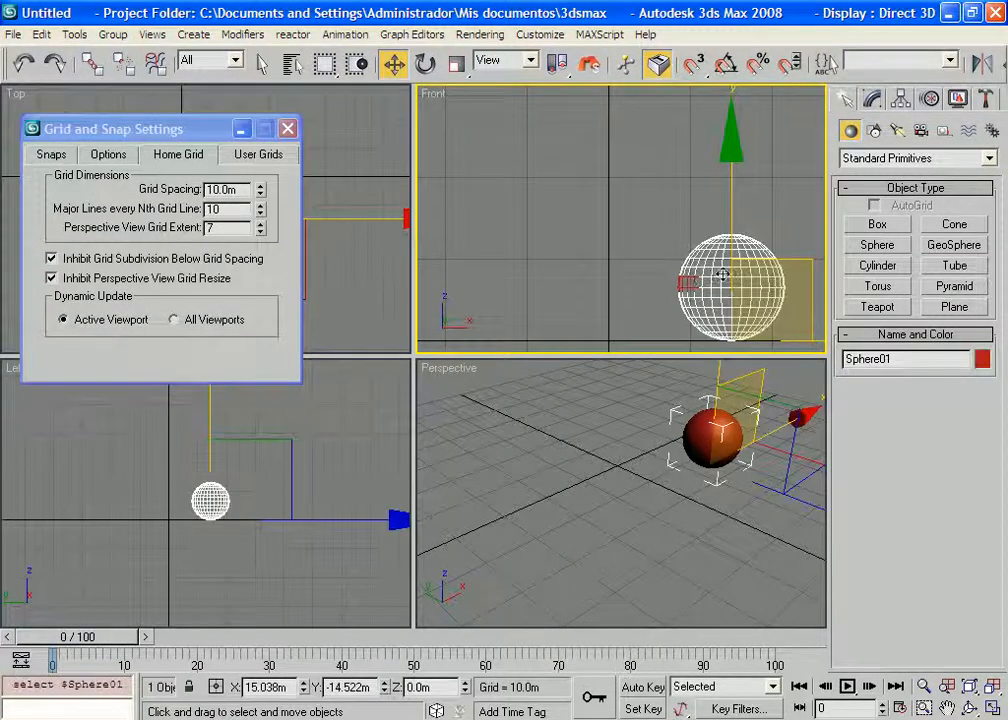
{"action": "left_click", "coordinate": [873, 101]}
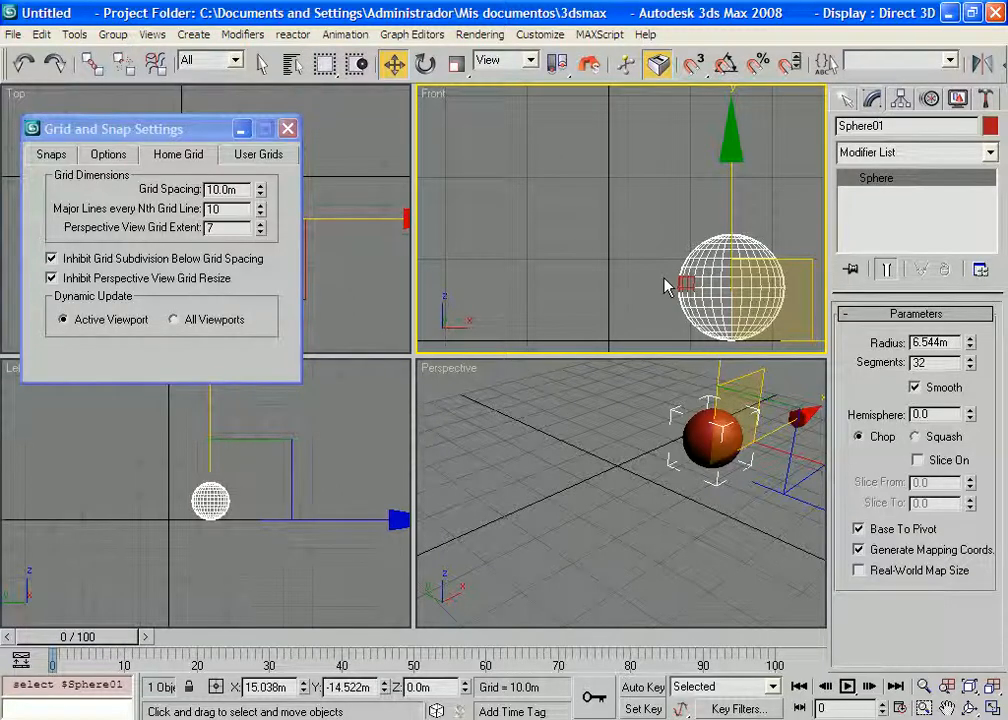
{"action": "double_click", "coordinate": [930, 342]}
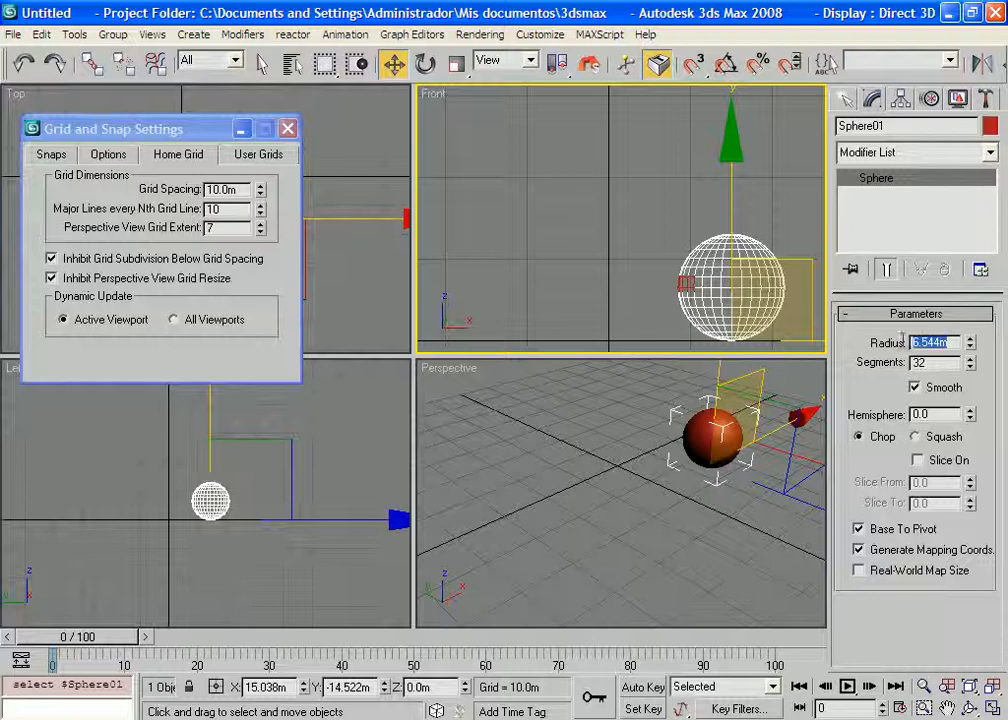
{"action": "type", "text": "10"}
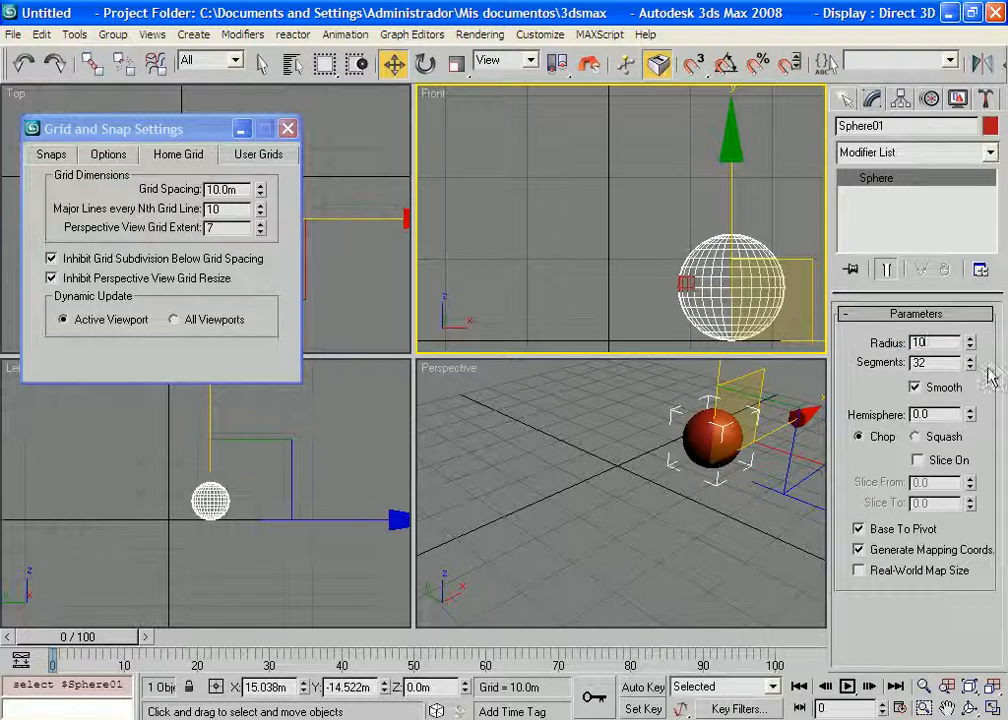
{"action": "key", "text": "Tab"}
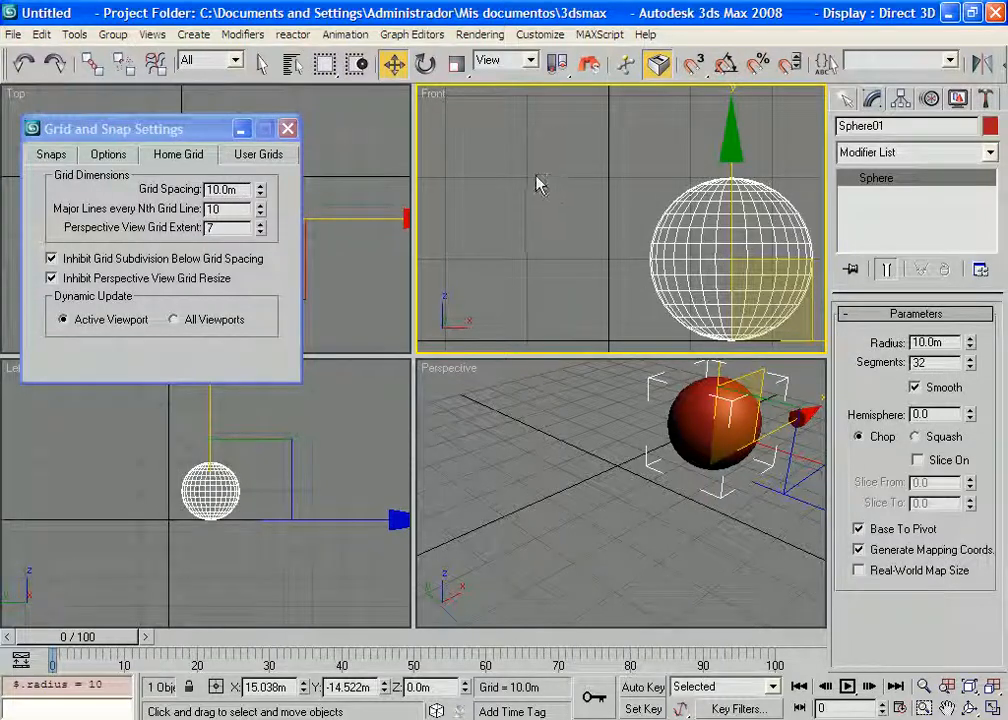
Set the home grid's major lines to every 15th grid line and the perspective view grid extent to 6.
{"action": "scroll", "coordinate": [601, 252], "scroll_direction": "down", "scroll_amount": 3}
{"action": "middle_click_drag", "start_coordinate": [601, 252], "coordinate": [594, 285]}
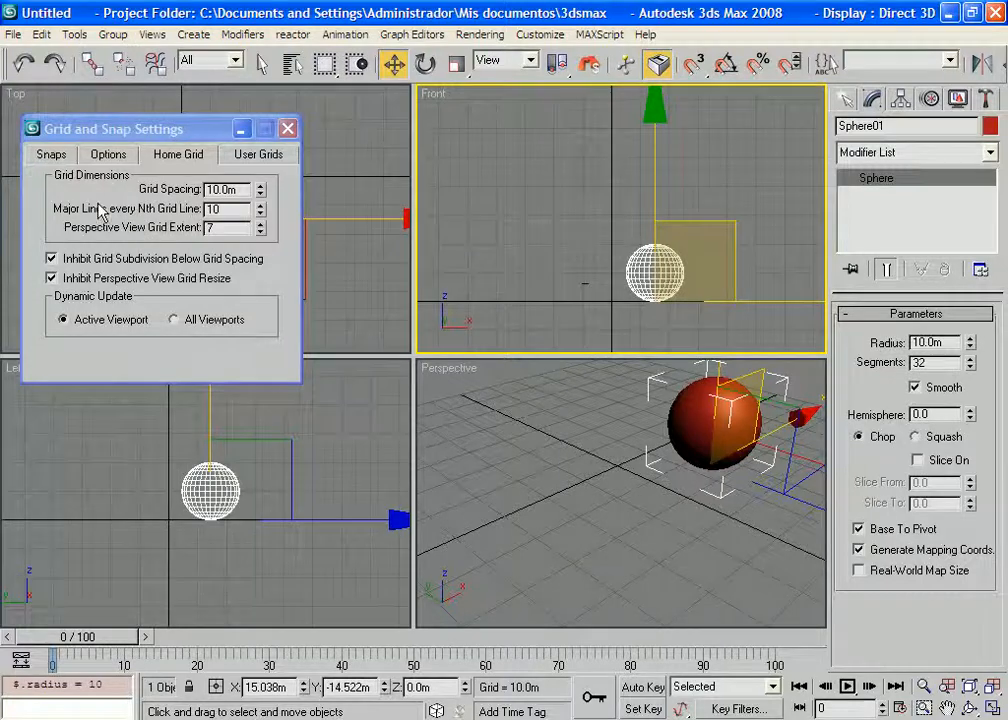
{"action": "scroll", "coordinate": [710, 271], "scroll_direction": "down", "scroll_amount": 2}
{"action": "middle_click_drag", "start_coordinate": [710, 271], "coordinate": [688, 298]}
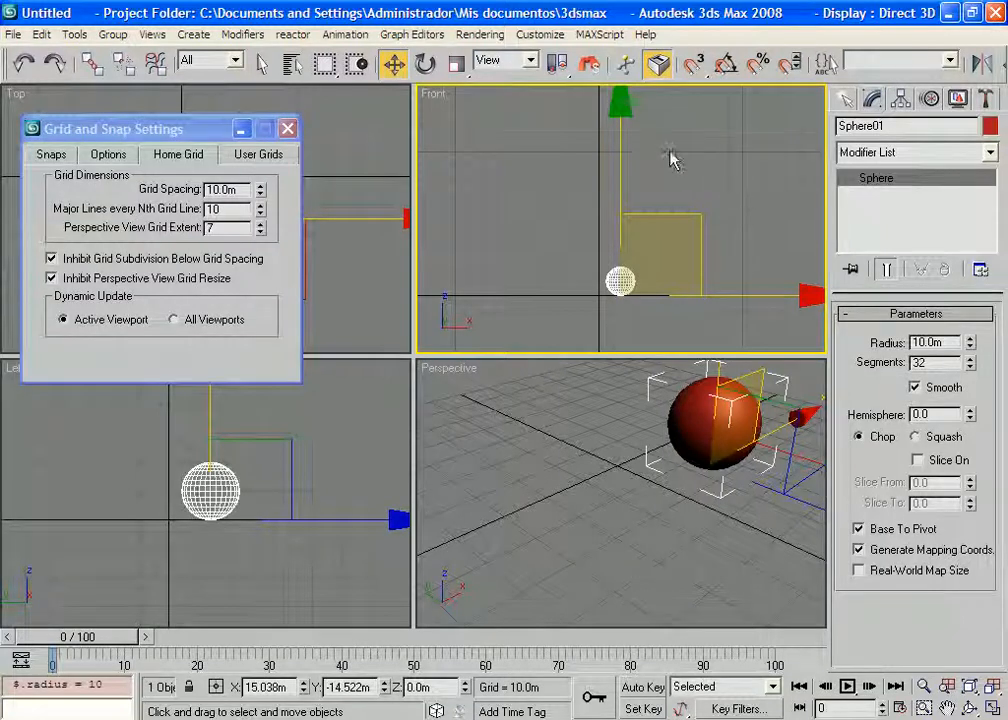
{"action": "left_click_drag", "start_coordinate": [230, 209], "coordinate": [196, 210]}
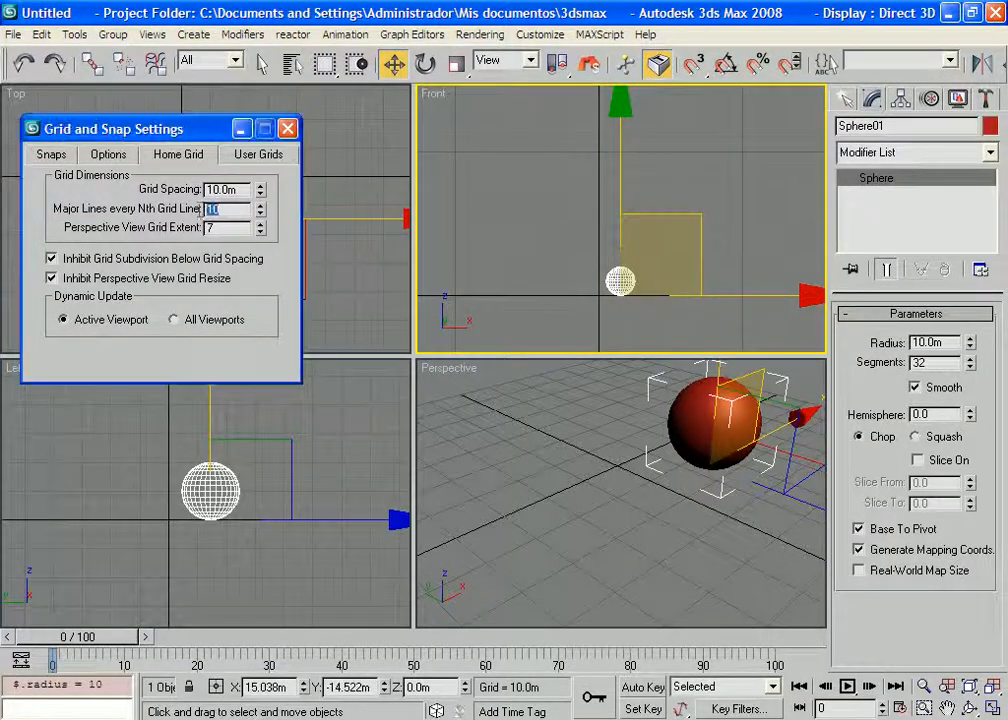
{"action": "type", "text": "15"}
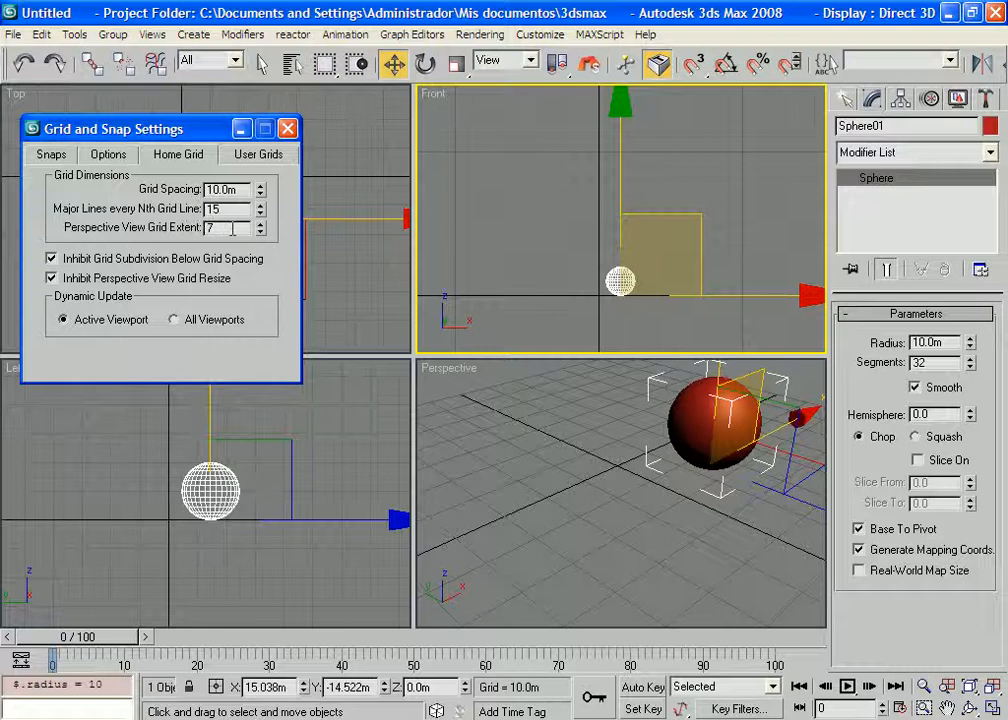
{"action": "left_click", "coordinate": [232, 228]}
{"action": "key", "text": "BackSpace"}
{"action": "type", "text": "6"}
Maximize the Front viewport and shift the Grid and Snap Settings dialog aside to examine the major grid lines around the sphere.
{"action": "middle_click_drag", "start_coordinate": [592, 218], "coordinate": [509, 259]}
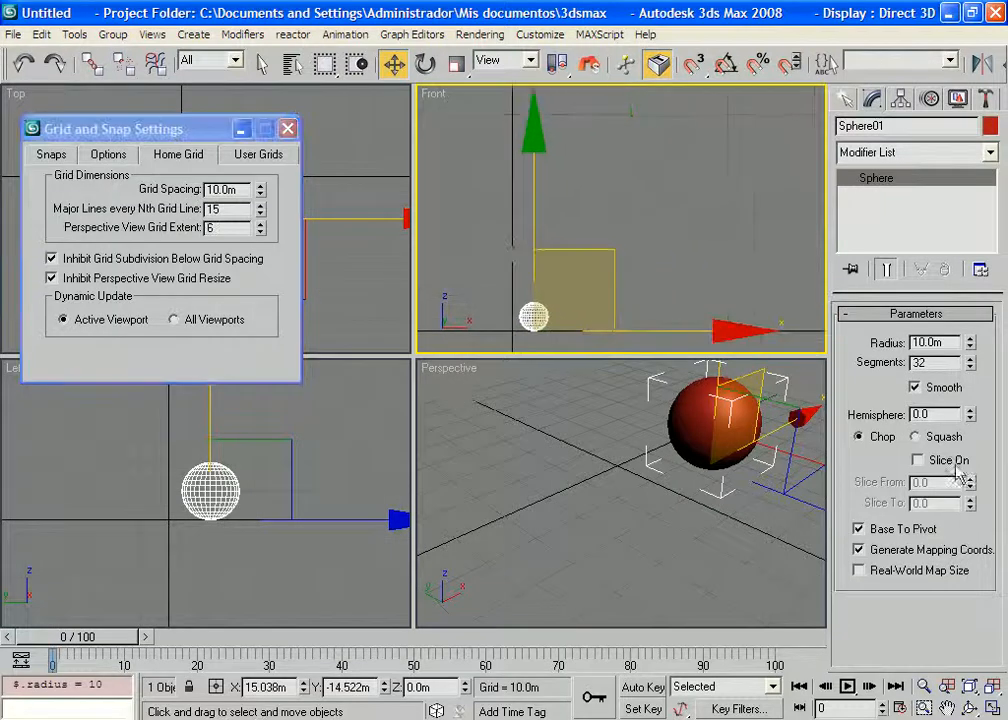
{"action": "left_click", "coordinate": [992, 708]}
{"action": "middle_click_drag", "start_coordinate": [427, 459], "coordinate": [480, 454]}
{"action": "left_click_drag", "start_coordinate": [191, 128], "coordinate": [149, 122]}
{"action": "middle_click_drag", "start_coordinate": [490, 406], "coordinate": [549, 355]}
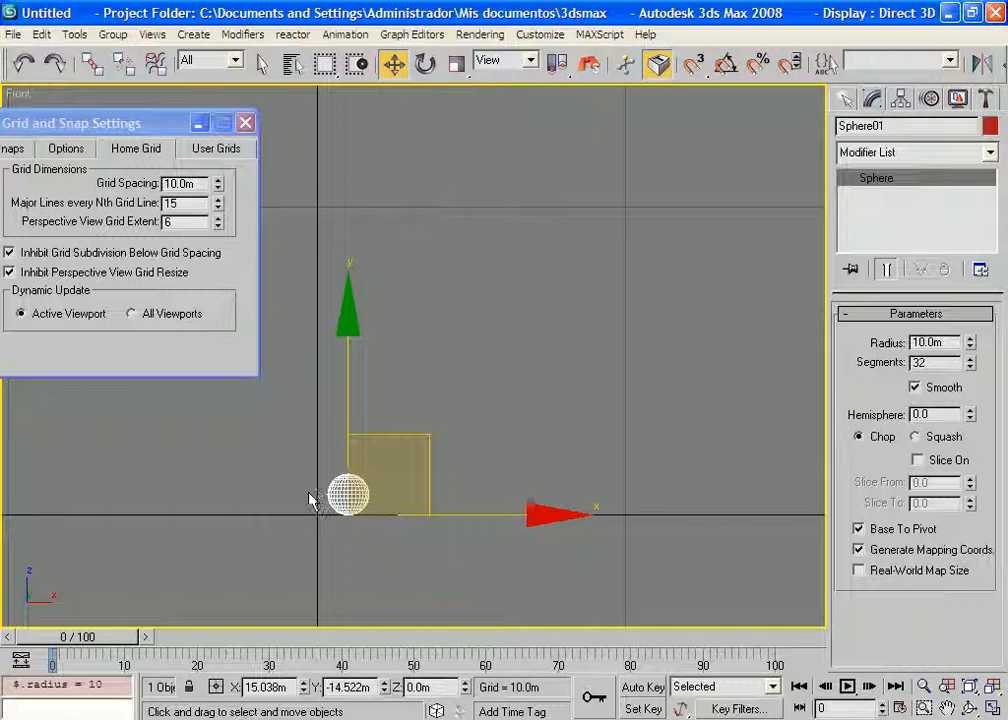
Set the major lines to every 5th grid line and compare the Front grid at different magnifications.
{"action": "double_click", "coordinate": [188, 201]}
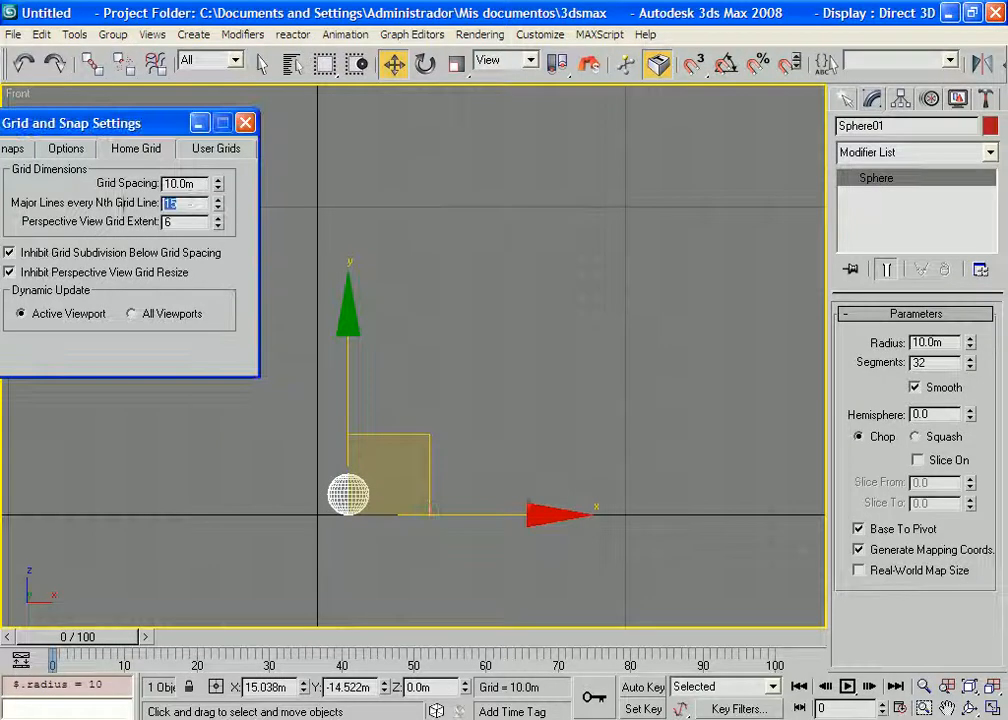
{"action": "type", "text": "5"}
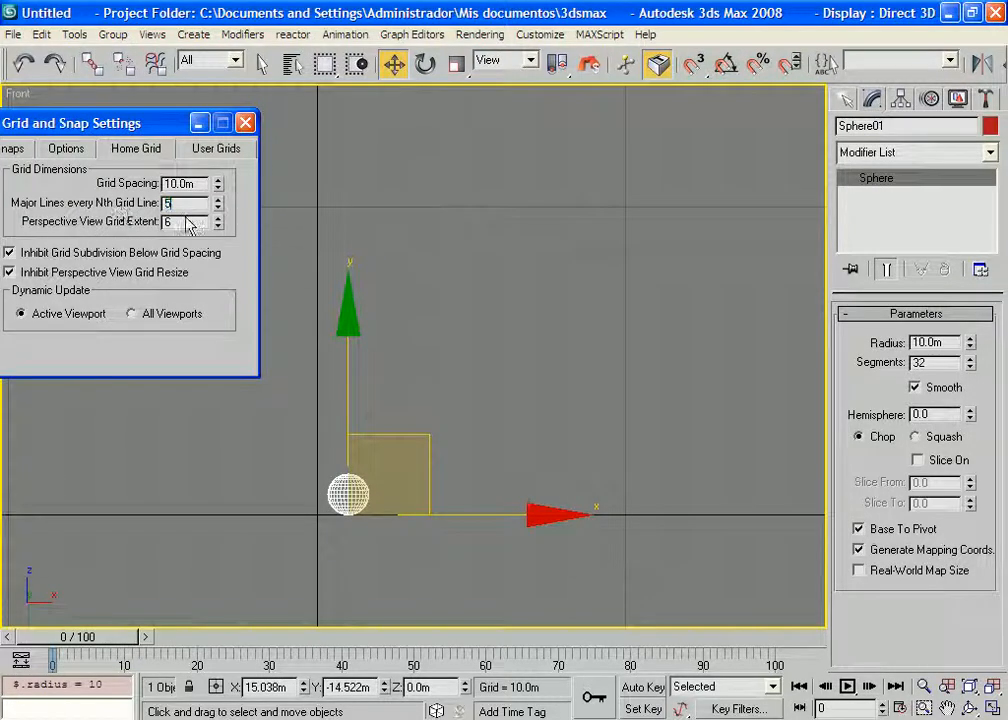
{"action": "left_click", "coordinate": [184, 220]}
{"action": "middle_click_drag", "start_coordinate": [513, 374], "coordinate": [517, 407]}
{"action": "scroll", "coordinate": [556, 338], "scroll_direction": "up", "scroll_amount": 2}
{"action": "scroll", "coordinate": [581, 279], "scroll_direction": "down", "scroll_amount": 1}
{"action": "scroll", "coordinate": [561, 354], "scroll_direction": "down", "scroll_amount": 2}
{"action": "middle_click_drag", "start_coordinate": [368, 356], "coordinate": [368, 353]}
Set the major lines to every 10th grid line and restore the four-viewport layout.
{"action": "left_click_drag", "start_coordinate": [184, 204], "coordinate": [117, 208]}
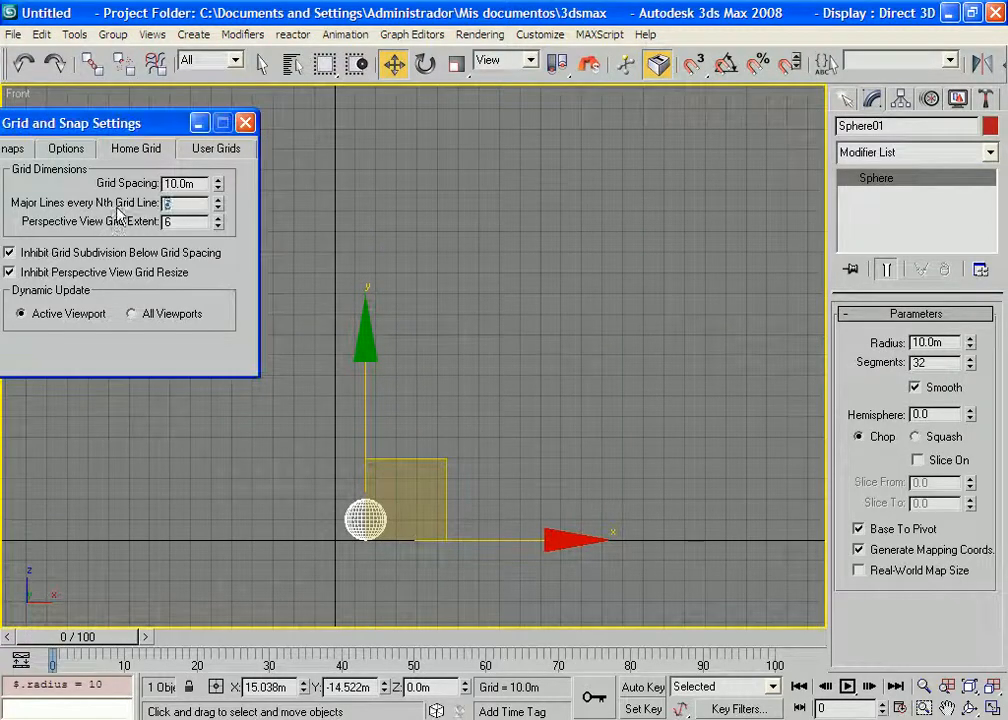
{"action": "type", "text": "10"}
{"action": "left_click", "coordinate": [184, 223]}
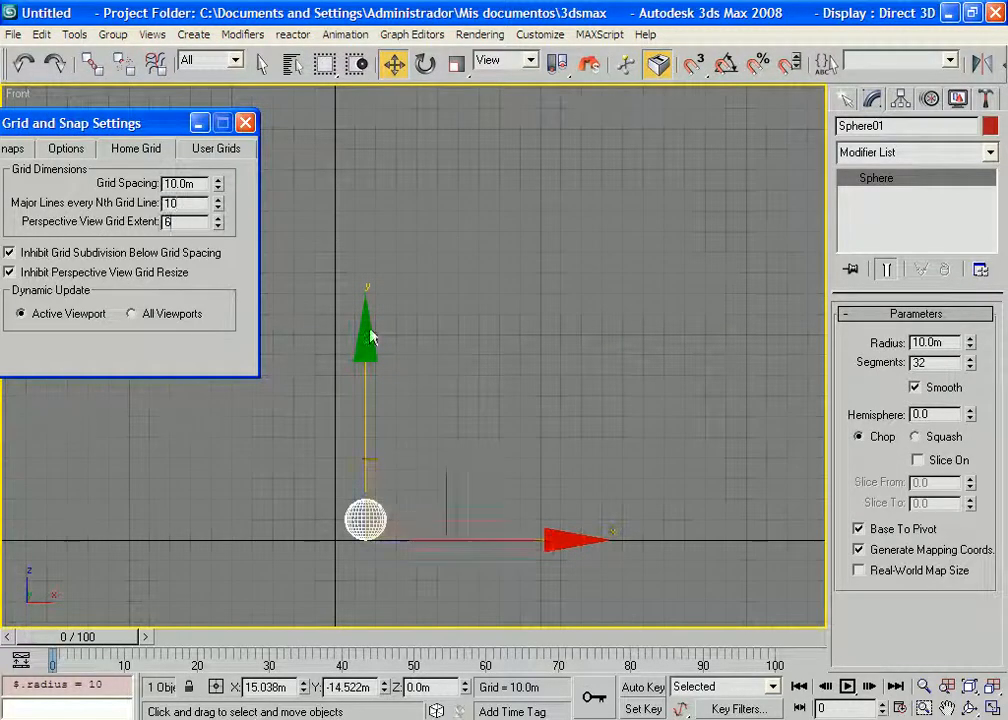
{"action": "middle_click_drag", "start_coordinate": [551, 346], "coordinate": [615, 295]}
{"action": "left_click_drag", "start_coordinate": [45, 122], "coordinate": [89, 136]}
{"action": "left_click", "coordinate": [992, 708]}
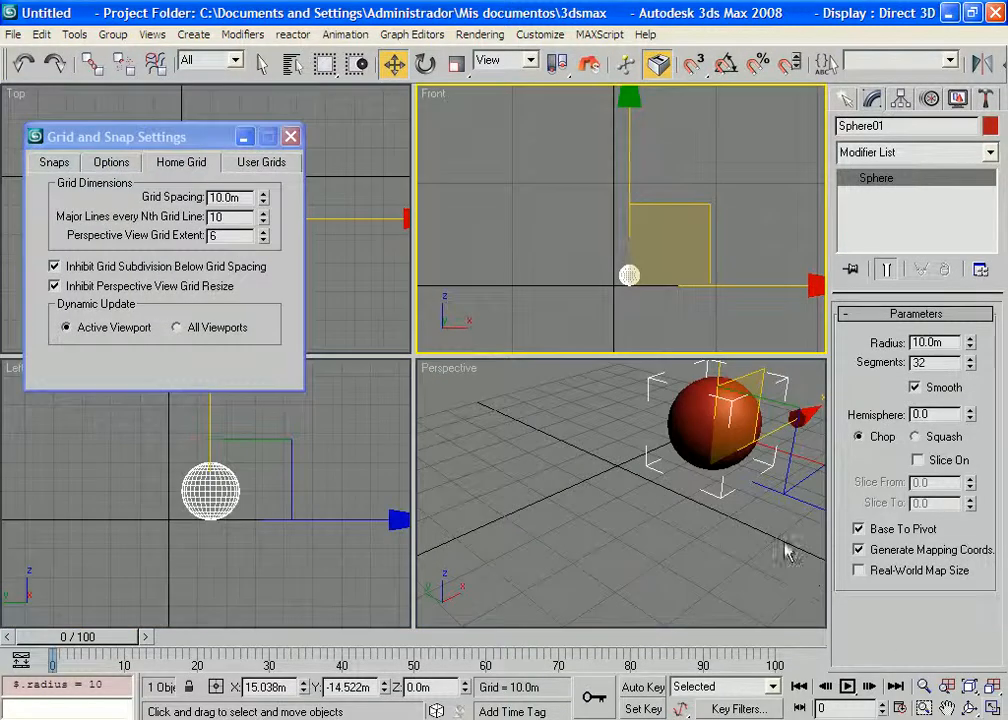
Maximize the Perspective viewport and set the perspective view grid extent to 10.
{"action": "right_click", "coordinate": [690, 530]}
{"action": "scroll", "coordinate": [680, 529], "scroll_direction": "down", "scroll_amount": 4}
{"action": "scroll", "coordinate": [676, 529], "scroll_direction": "up", "scroll_amount": 3}
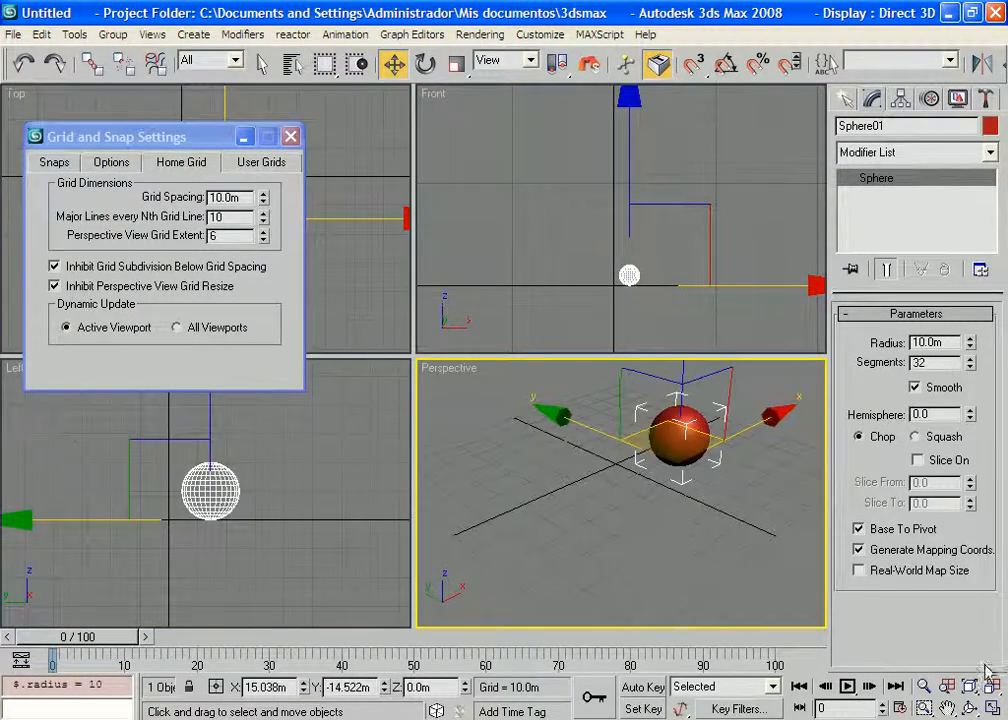
{"action": "key", "text": "alt+w"}
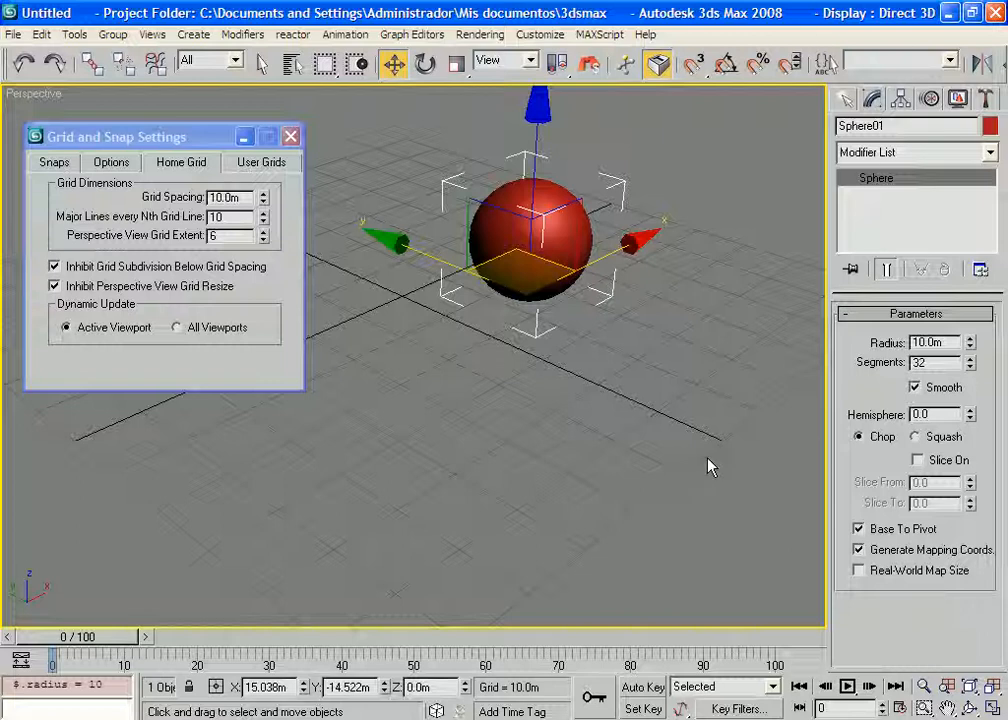
{"action": "left_click", "coordinate": [197, 248]}
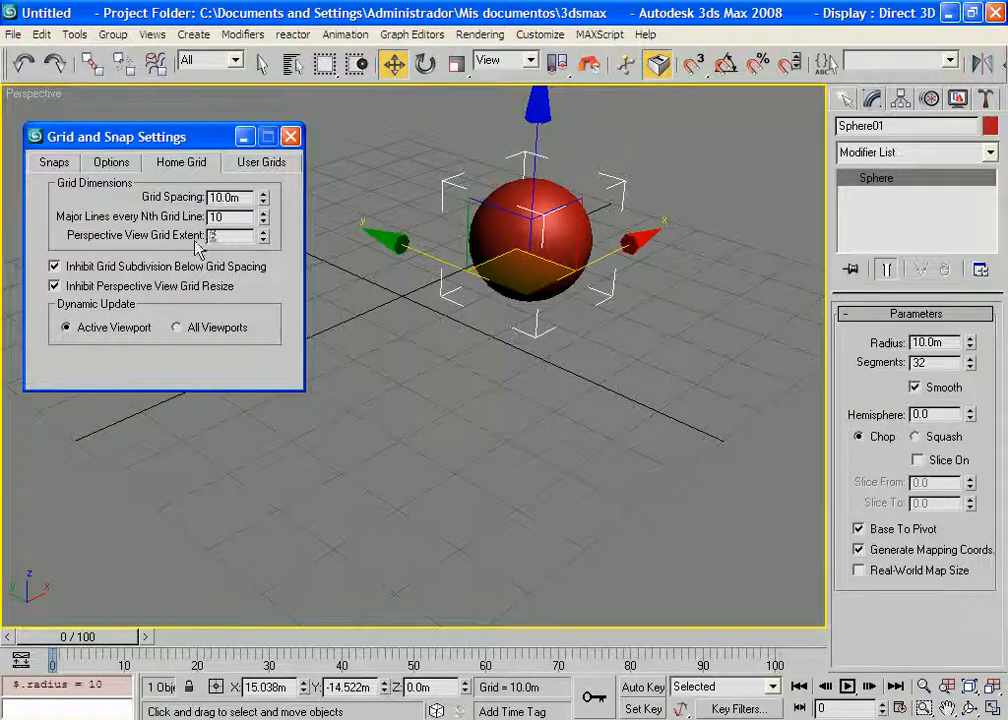
{"action": "type", "text": "10"}
{"action": "key", "text": "Return"}
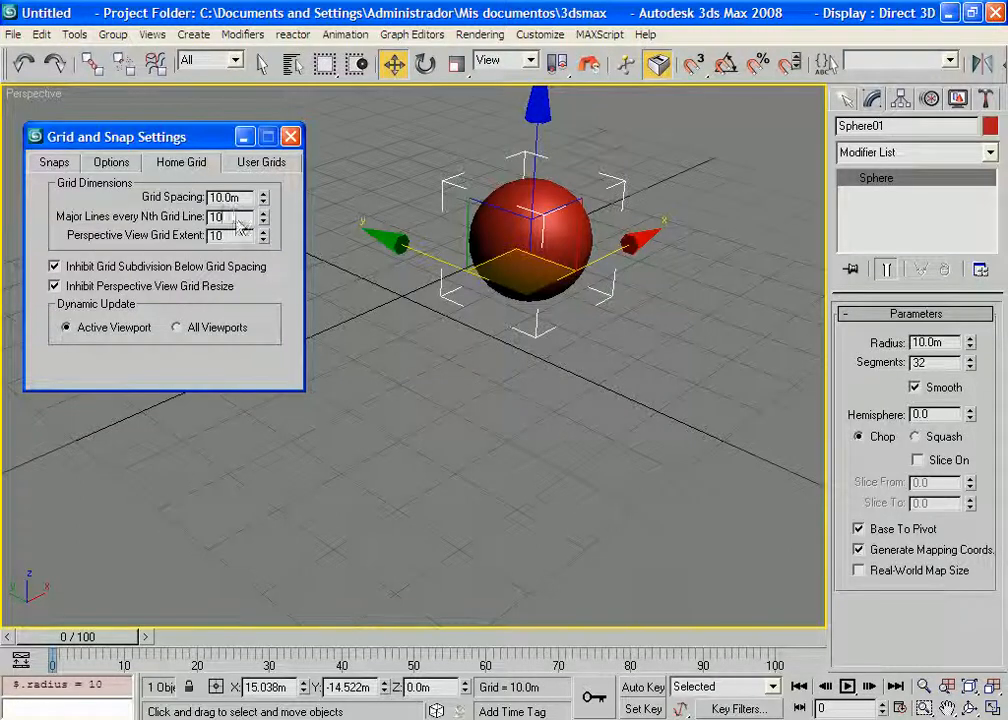
Examine the full extent of the Perspective grid around the sphere and nudge the settings dialog aside.
{"action": "scroll", "coordinate": [472, 382], "scroll_direction": "down", "scroll_amount": 3}
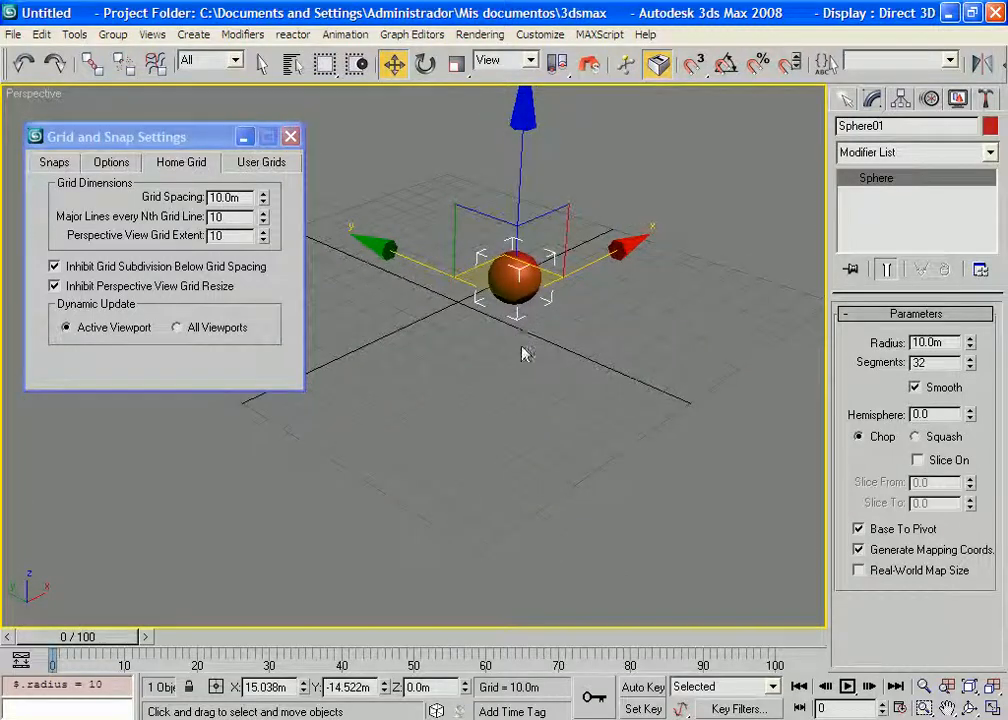
{"action": "middle_click_drag", "start_coordinate": [522, 348], "coordinate": [532, 335]}
{"action": "middle_click_drag", "start_coordinate": [473, 357], "coordinate": [453, 370]}
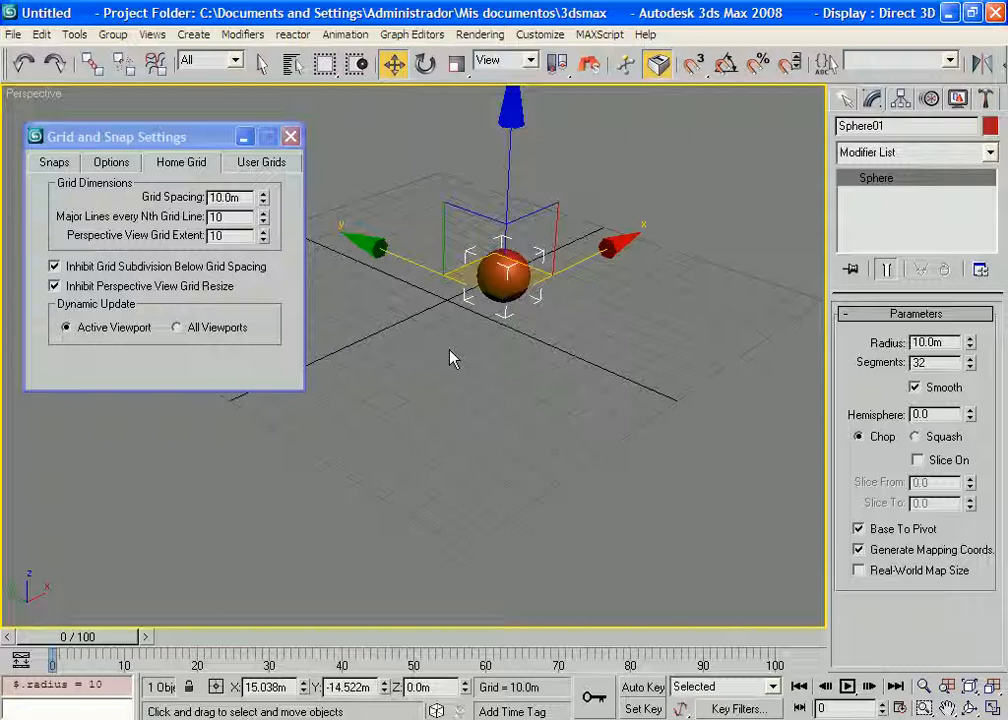
{"action": "left_click", "coordinate": [164, 138]}
{"action": "left_click_drag", "start_coordinate": [164, 138], "coordinate": [158, 139]}
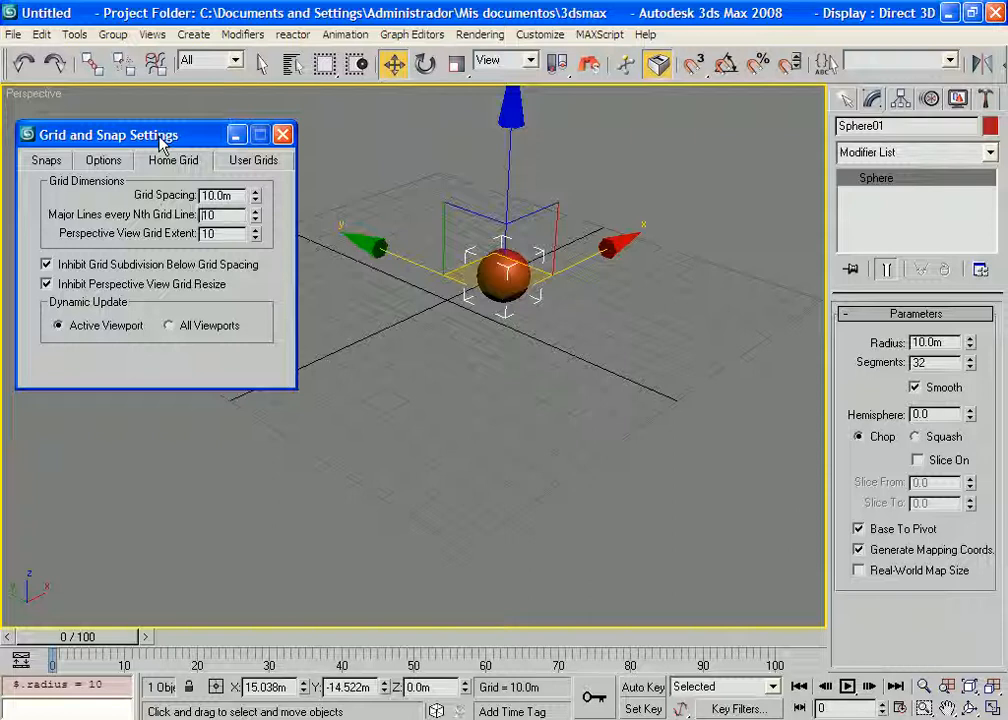